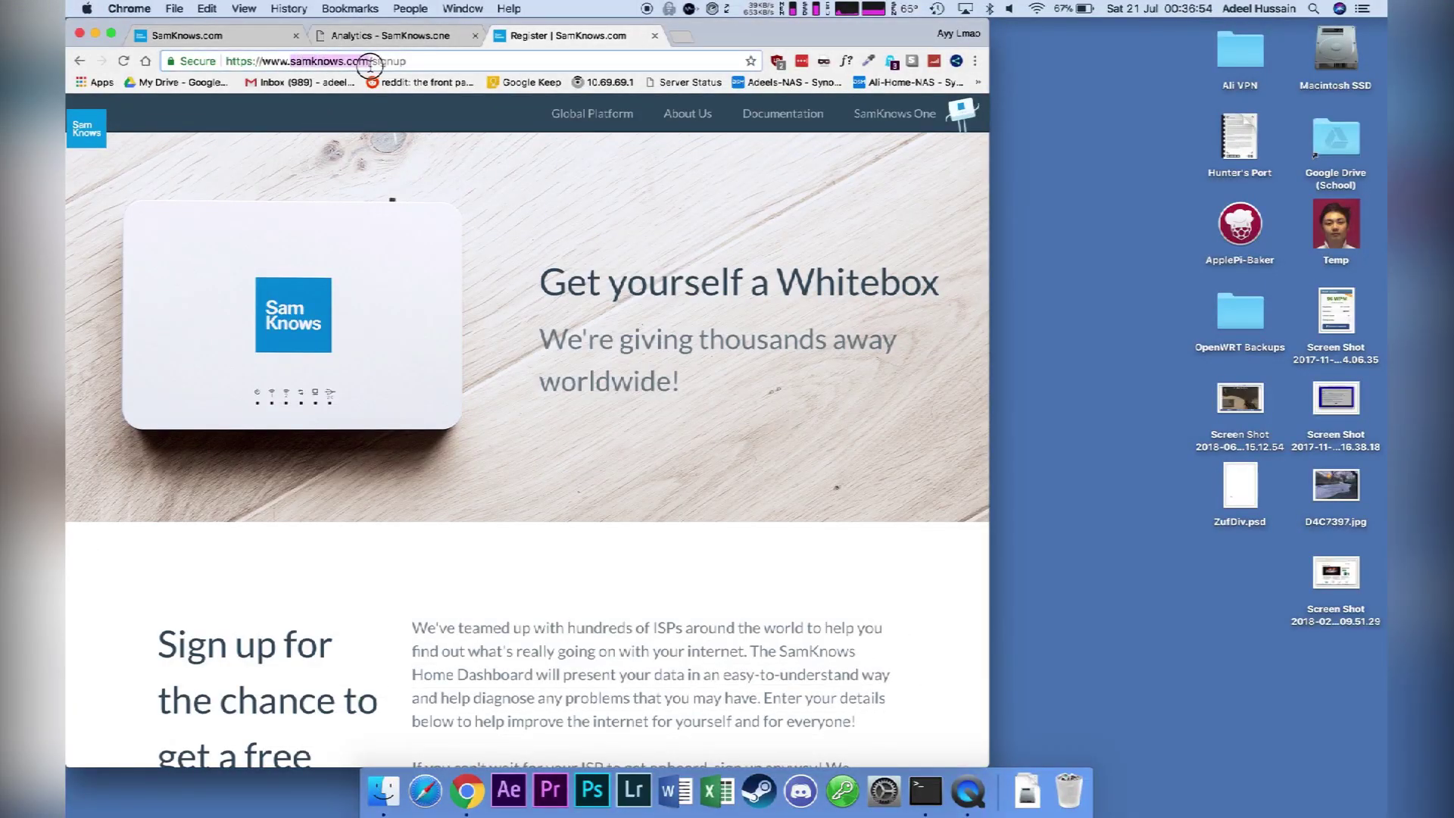
left_click_drag(370, 64, 438, 67)
left_click(580, 348)
scroll(581, 347, "down", 10)
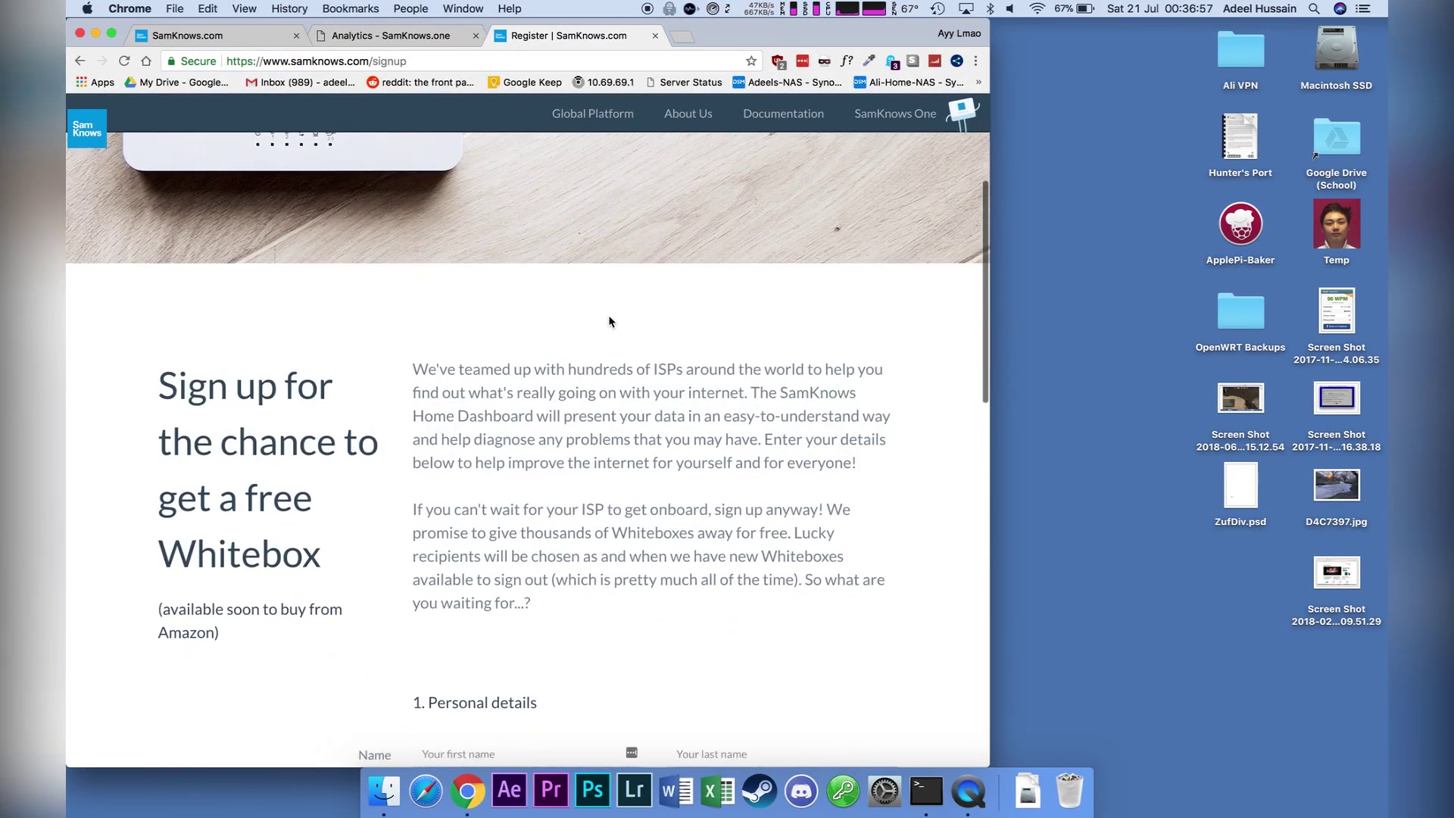
scroll(529, 417, "down", 5)
scroll(493, 341, "up", 10)
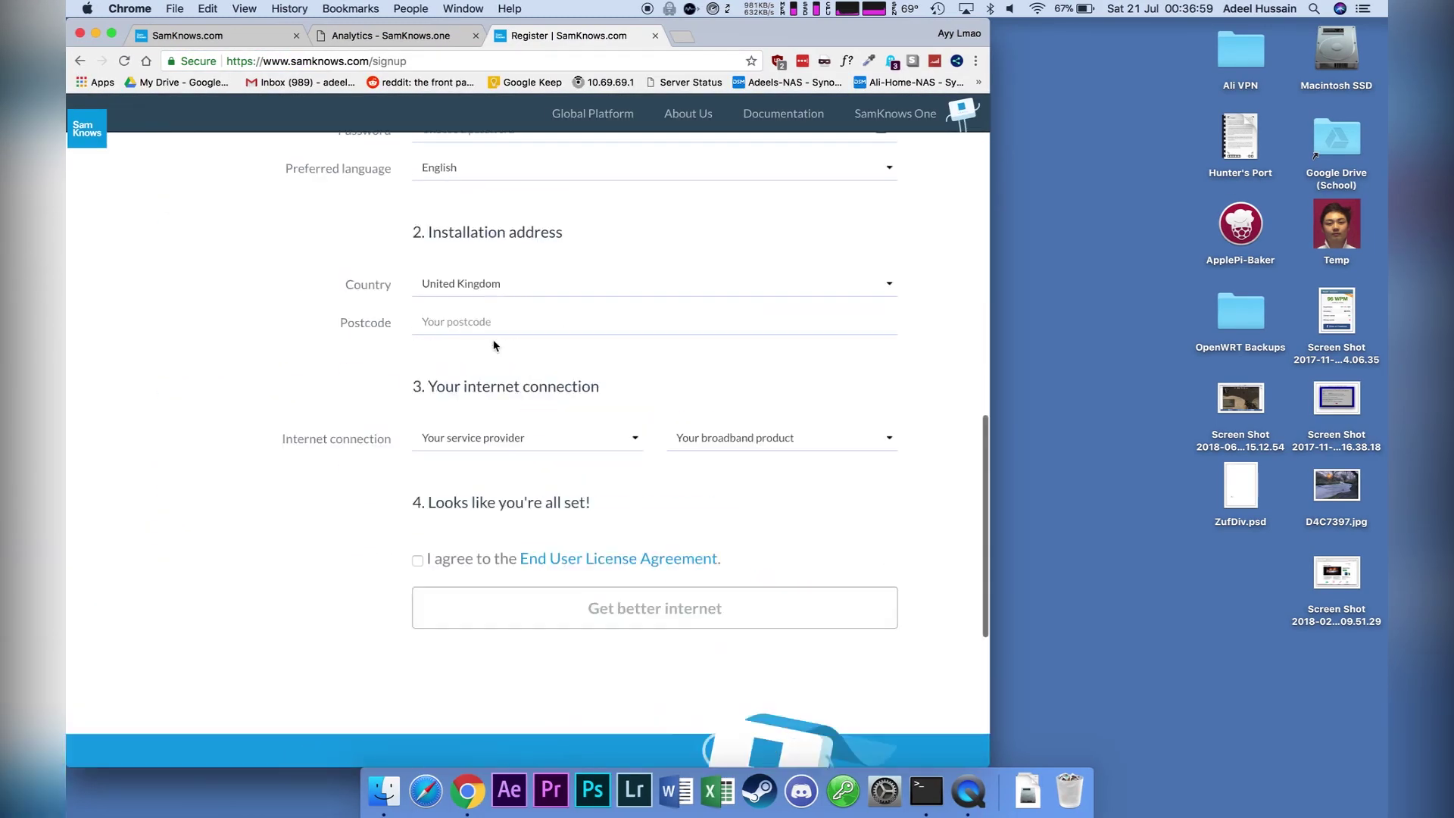
scroll(493, 343, "down", 8)
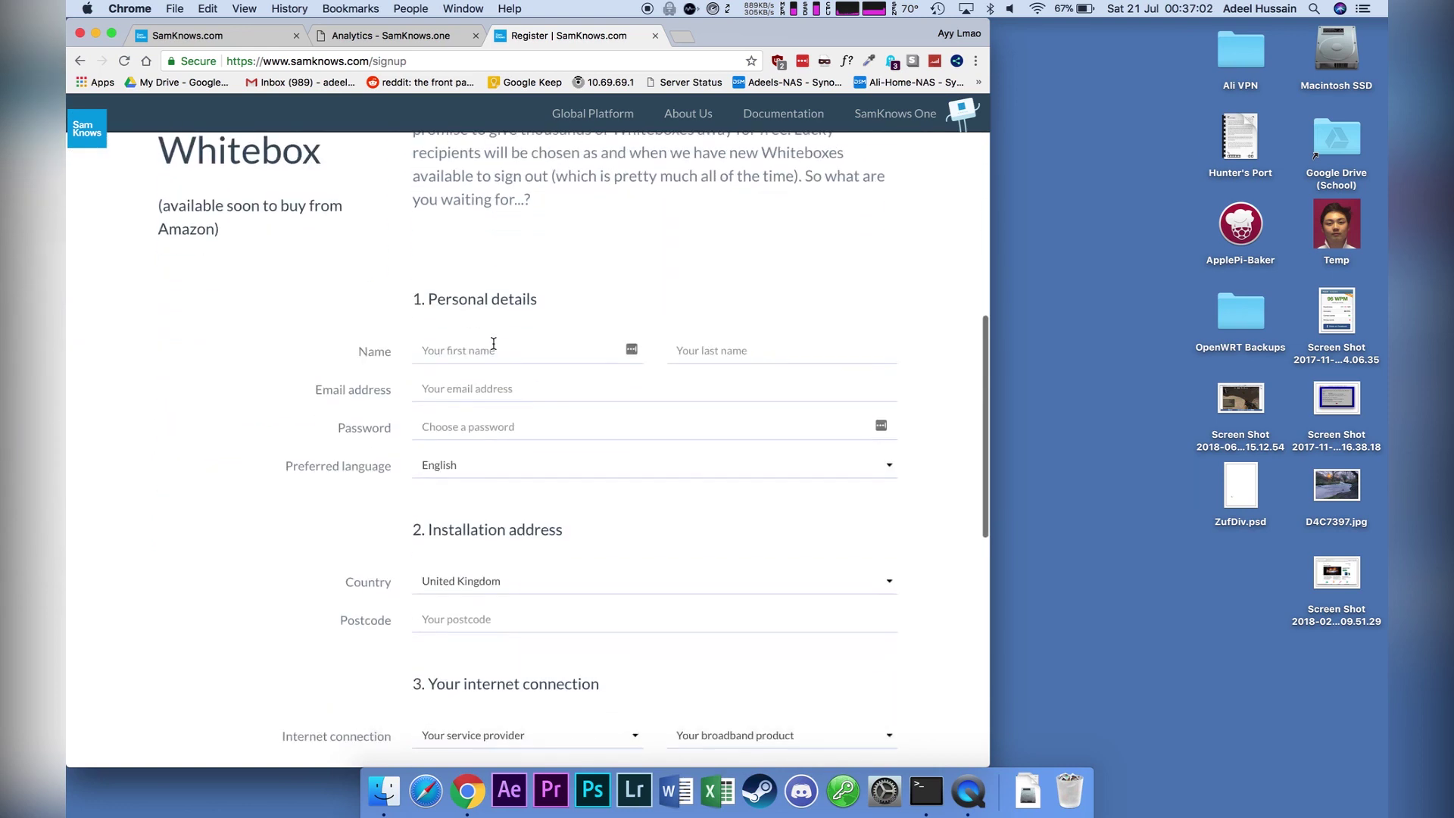
left_click(467, 483)
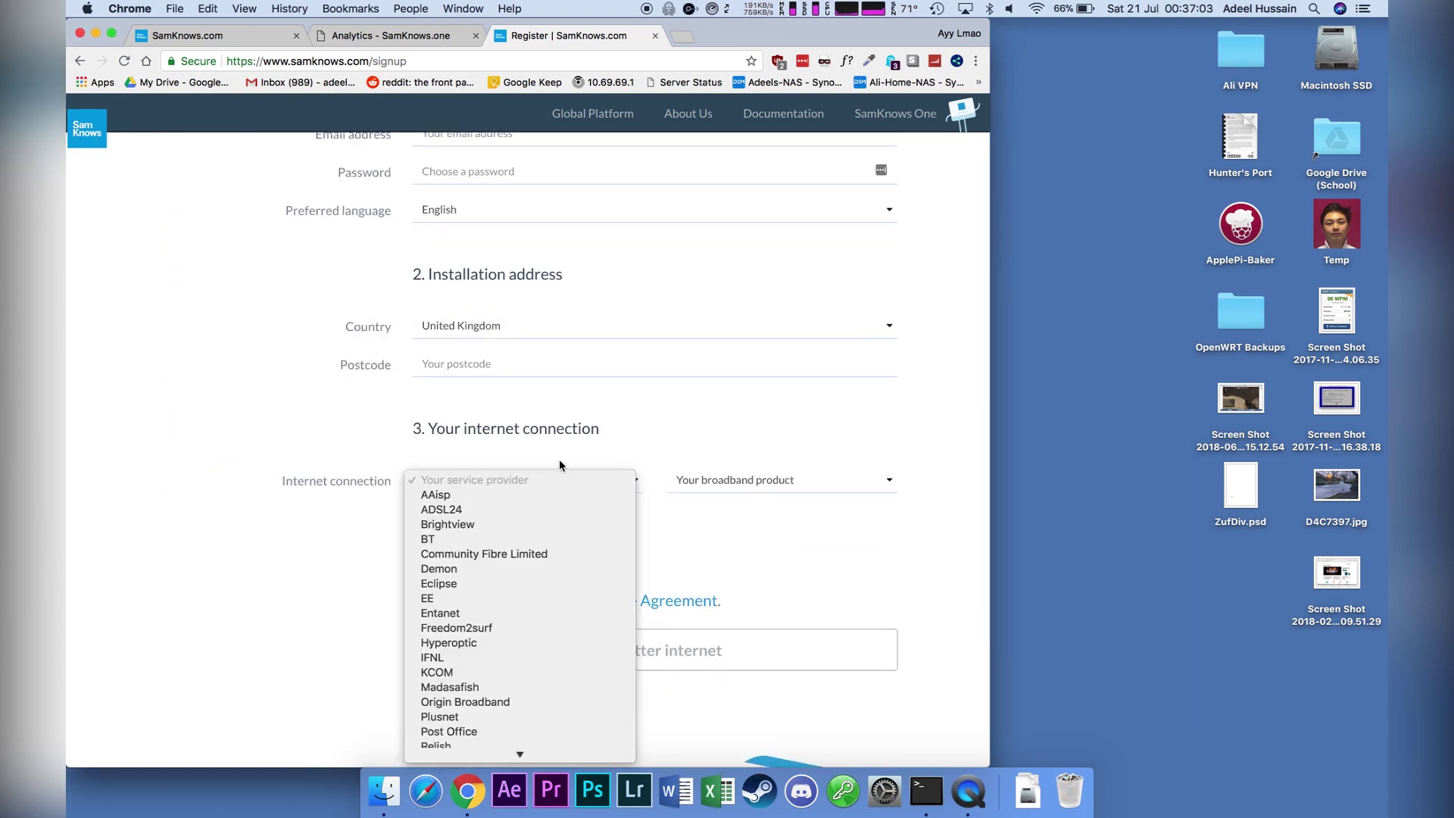
left_click(615, 479)
left_click(608, 481)
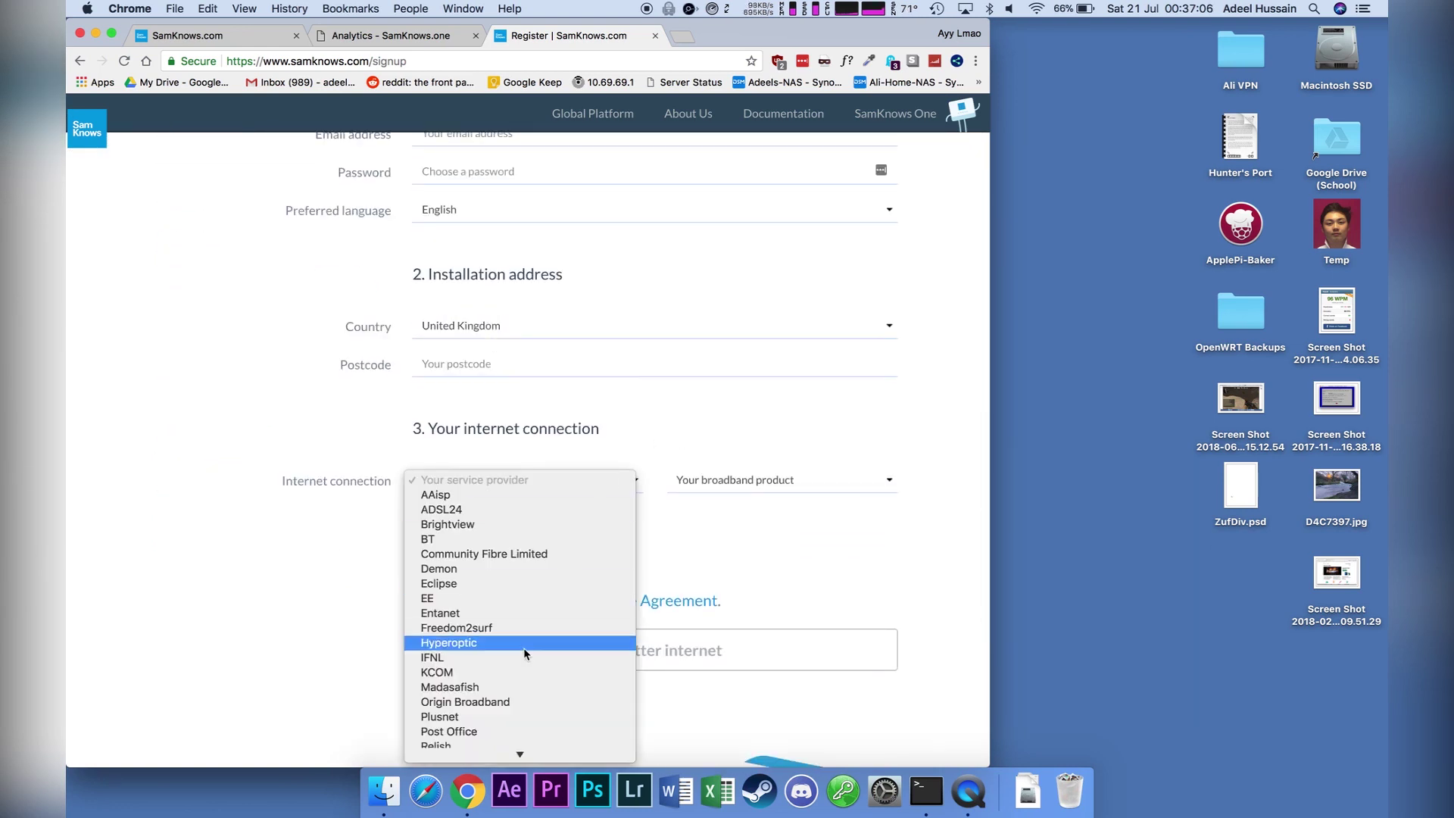
scroll(524, 648, "down", 5)
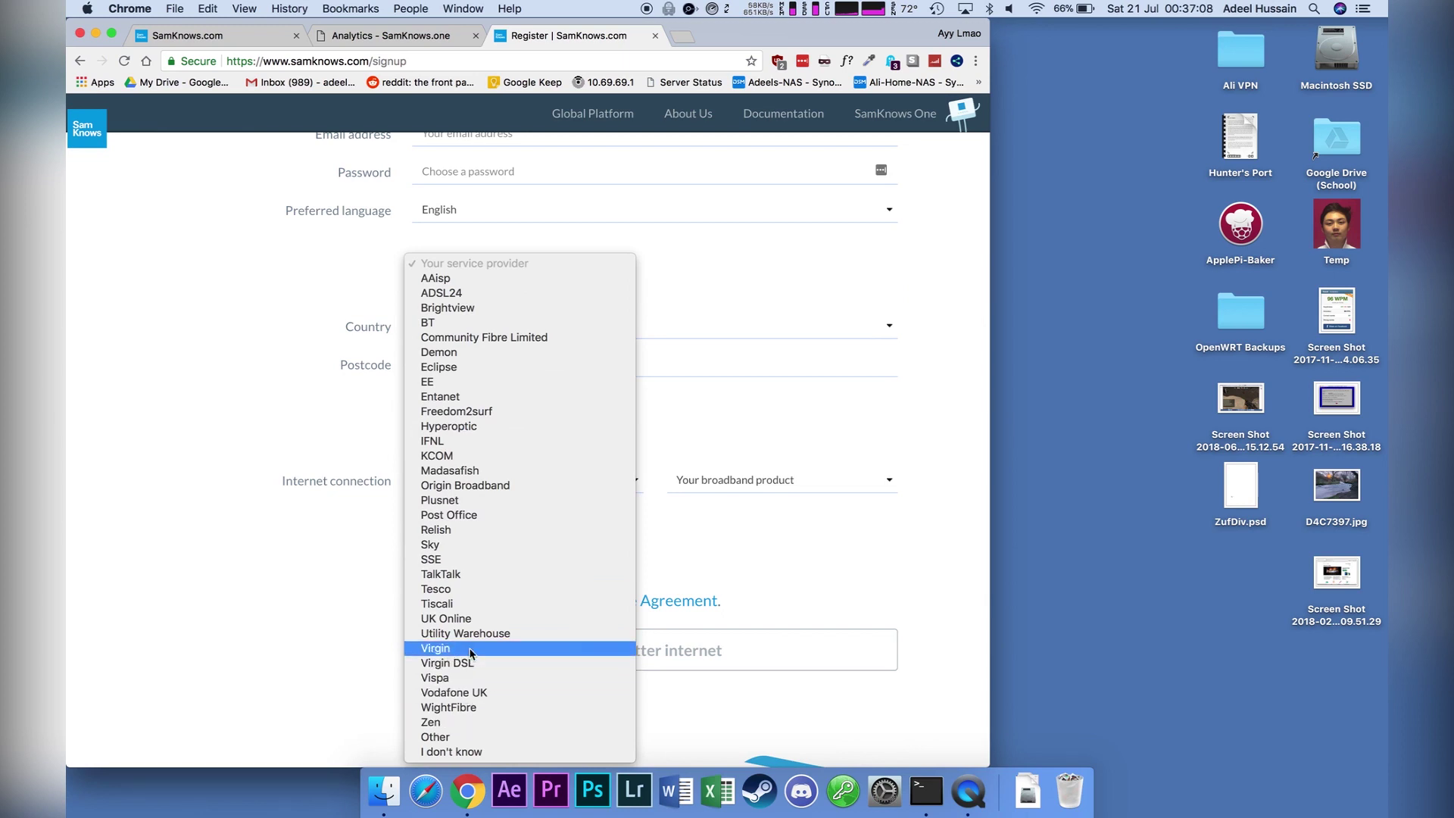
left_click(269, 610)
scroll(512, 448, "down", 1)
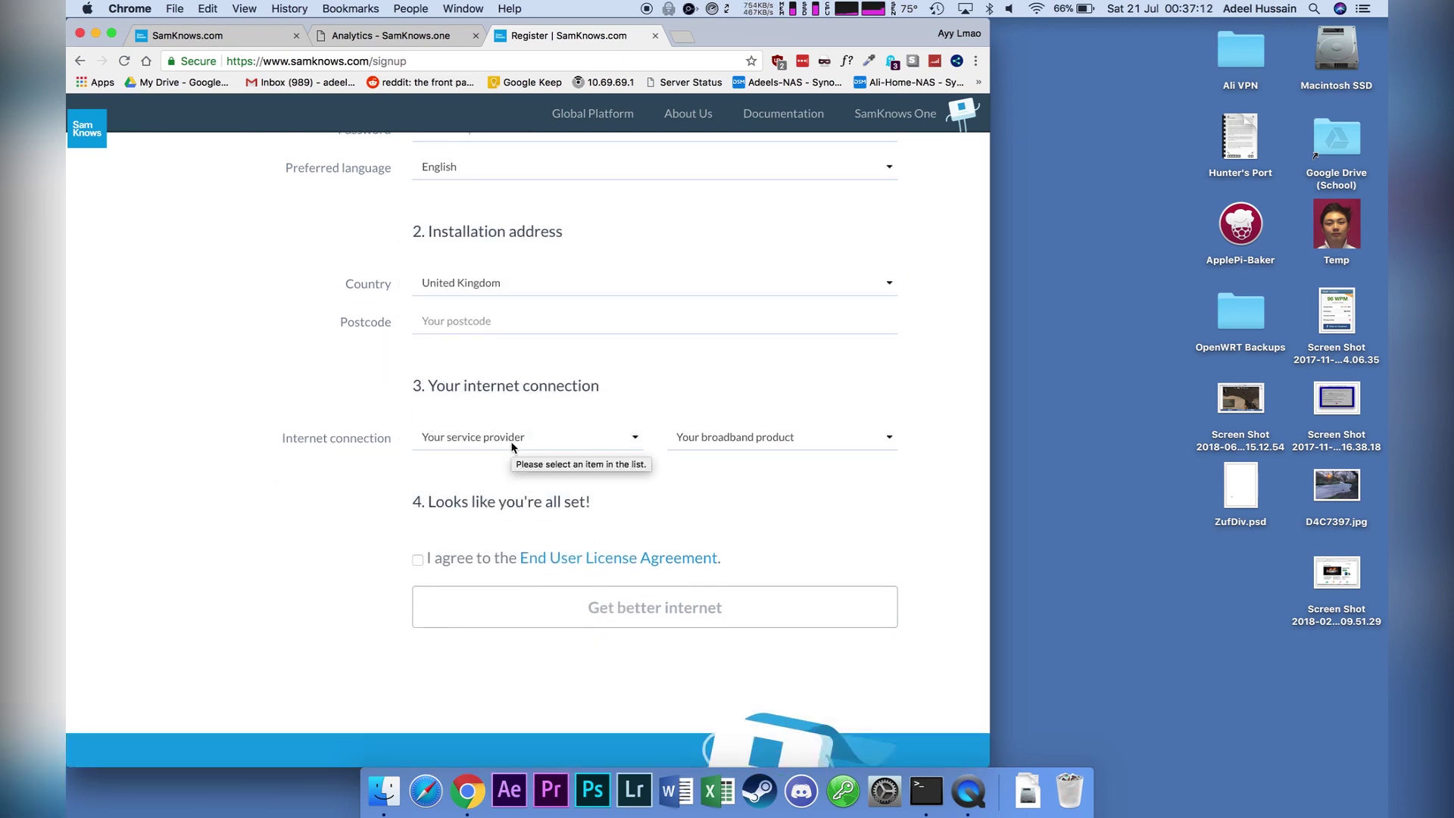
scroll(512, 446, "up", 1)
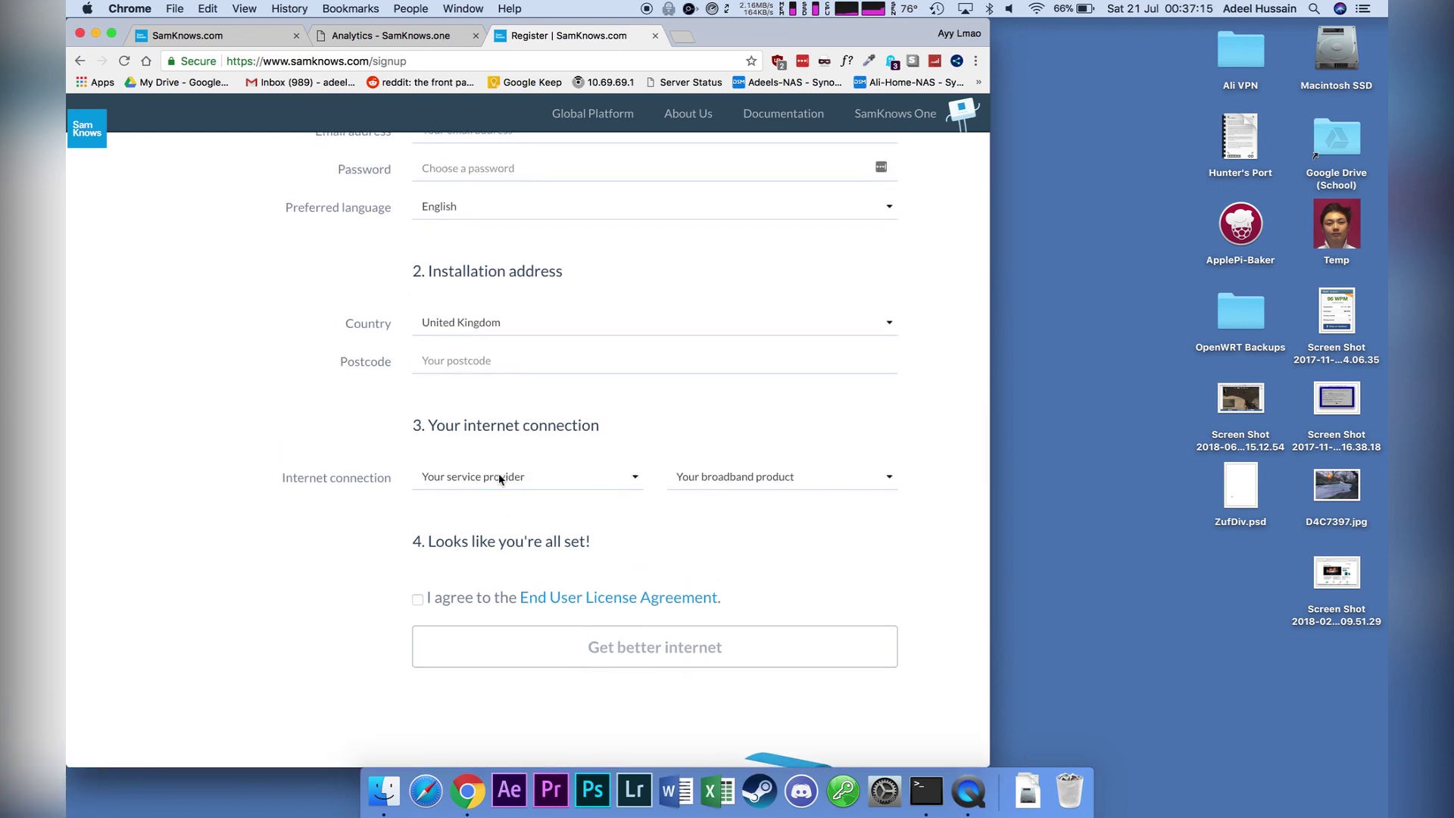
left_click(499, 475)
left_click(361, 589)
left_click(478, 477)
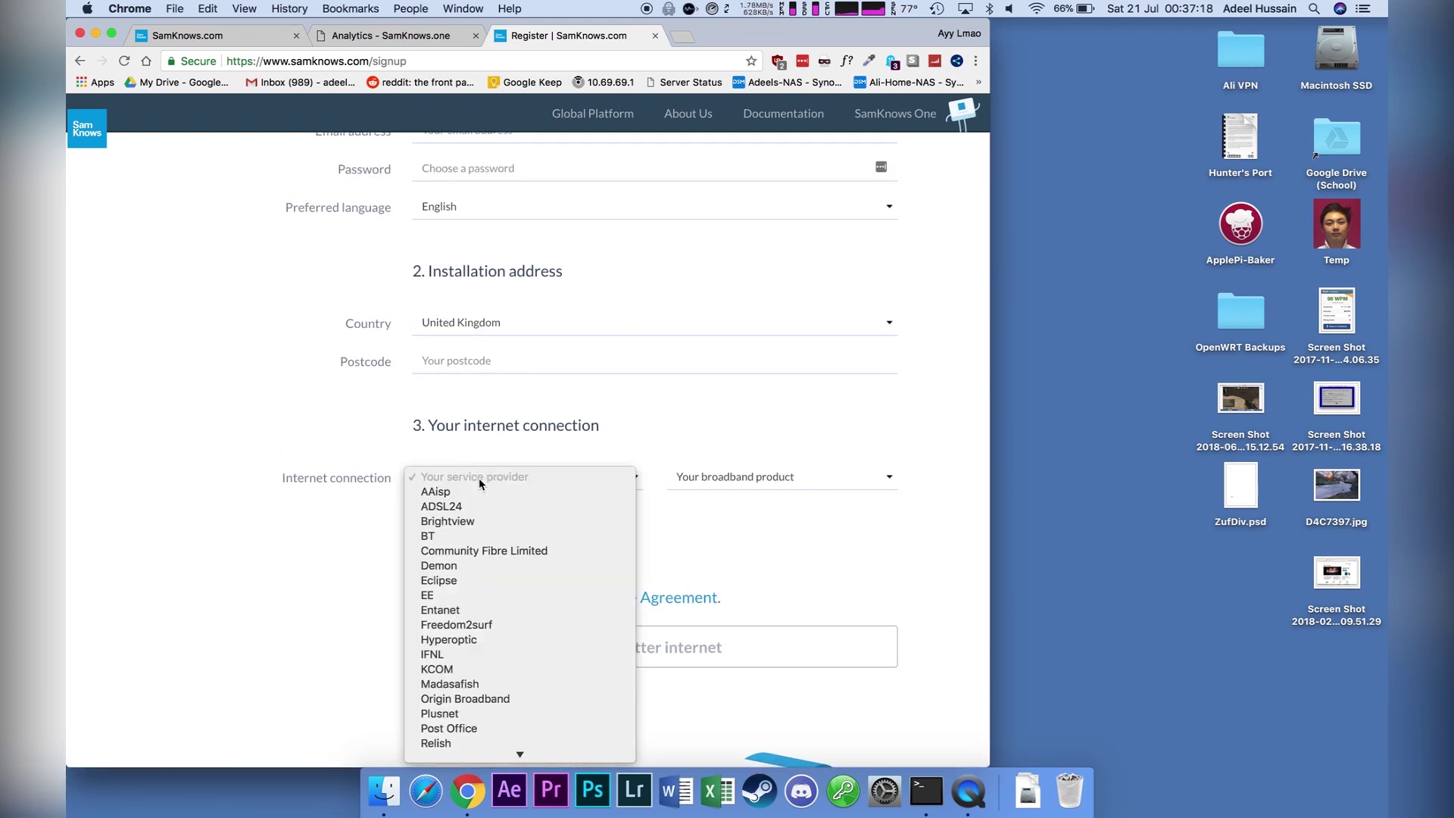
left_click(344, 585)
scroll(345, 586, "up", 10)
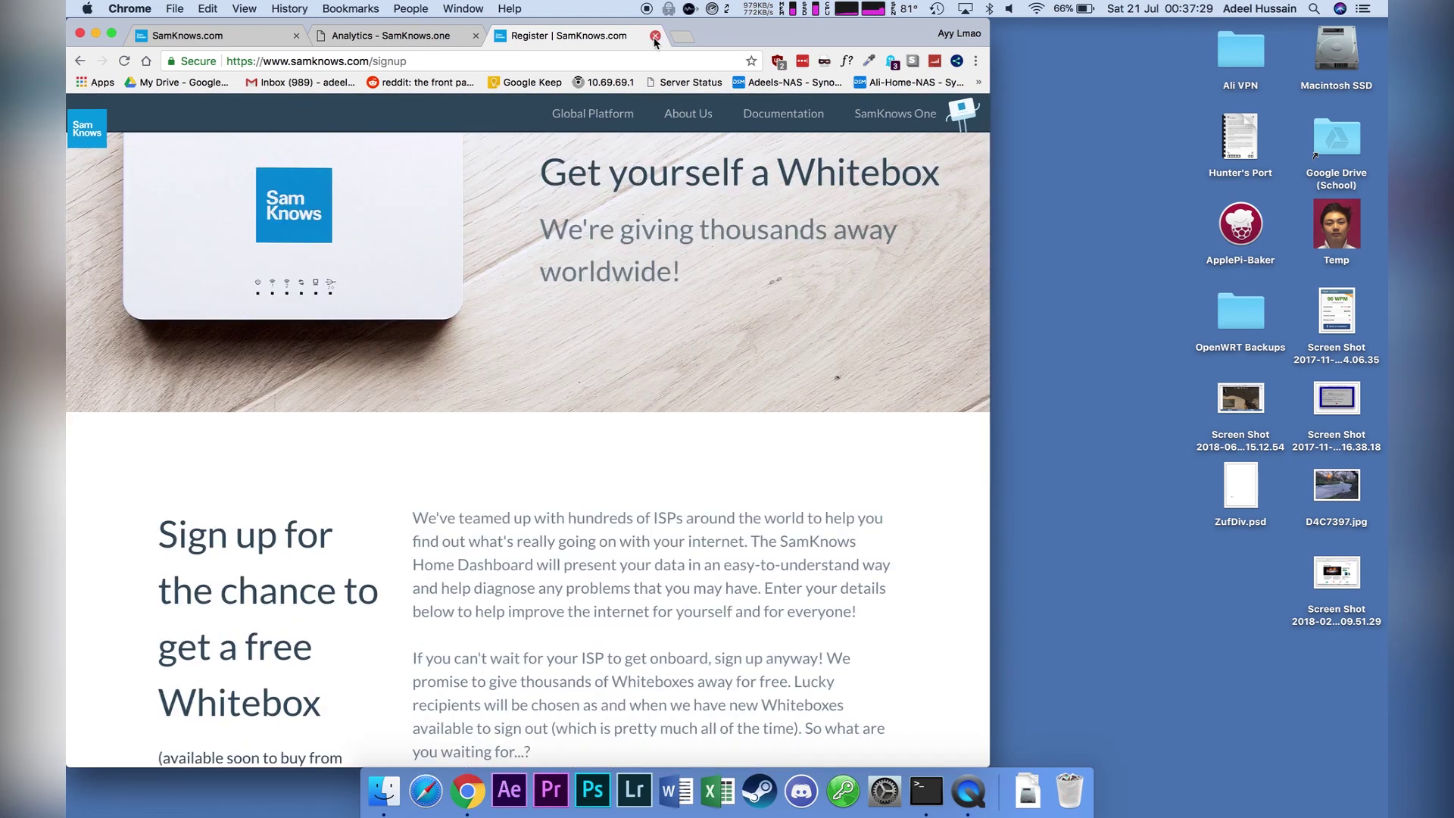
left_click(655, 37)
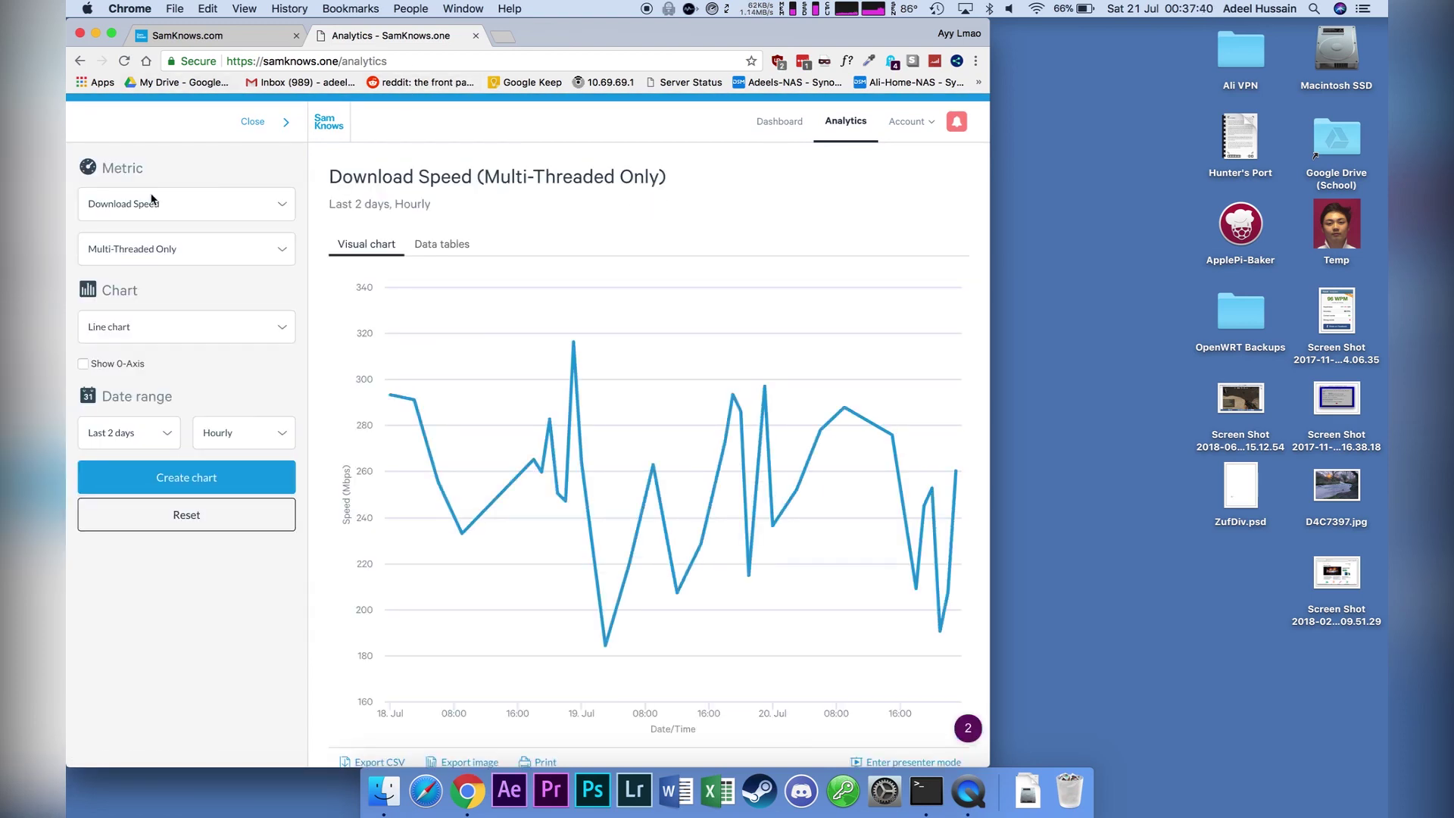
Set the analytics date range to Last 7 days for the Download Speed (Multi-Threaded Only) chart.
left_click(115, 220)
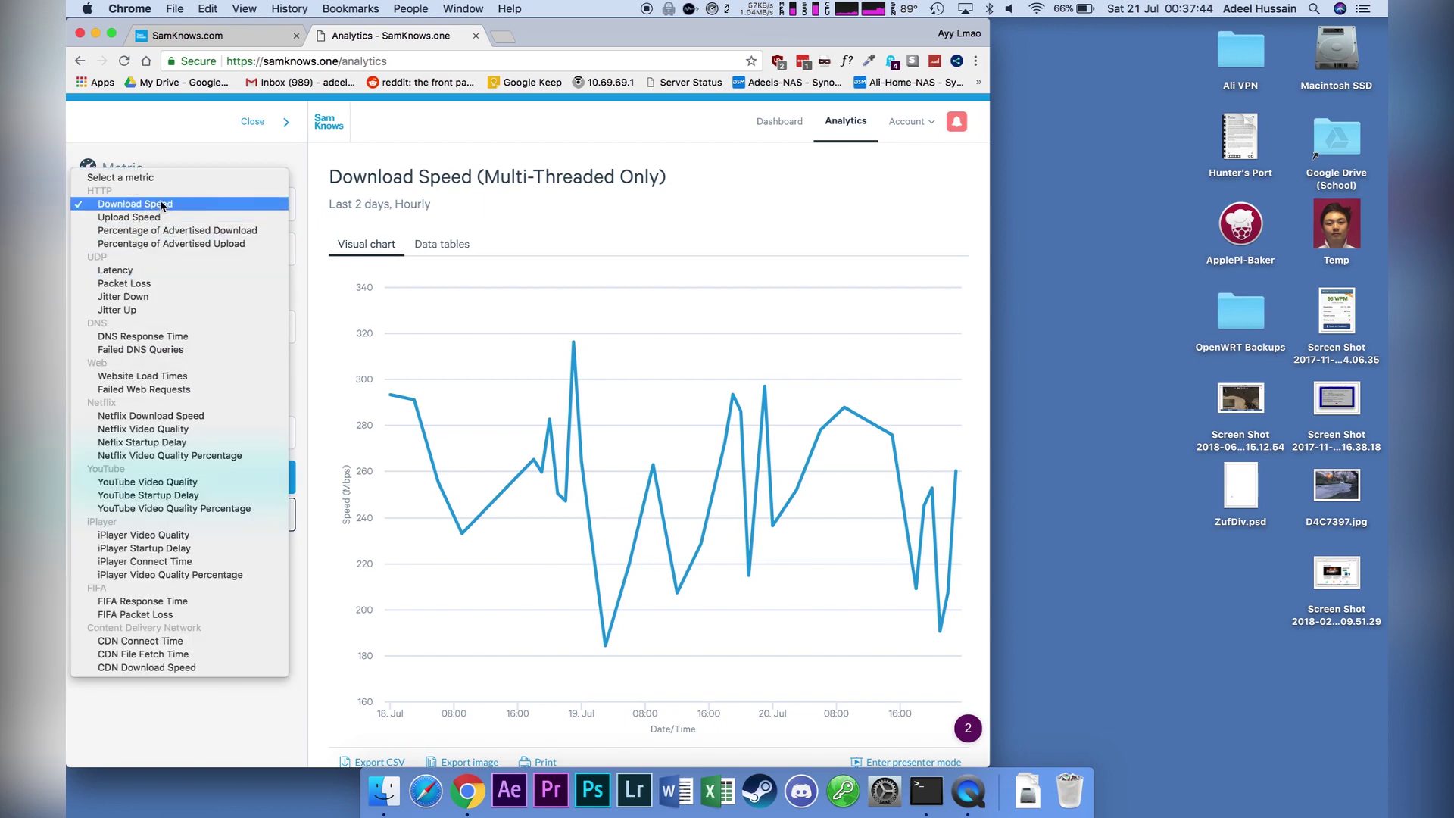
left_click(195, 491)
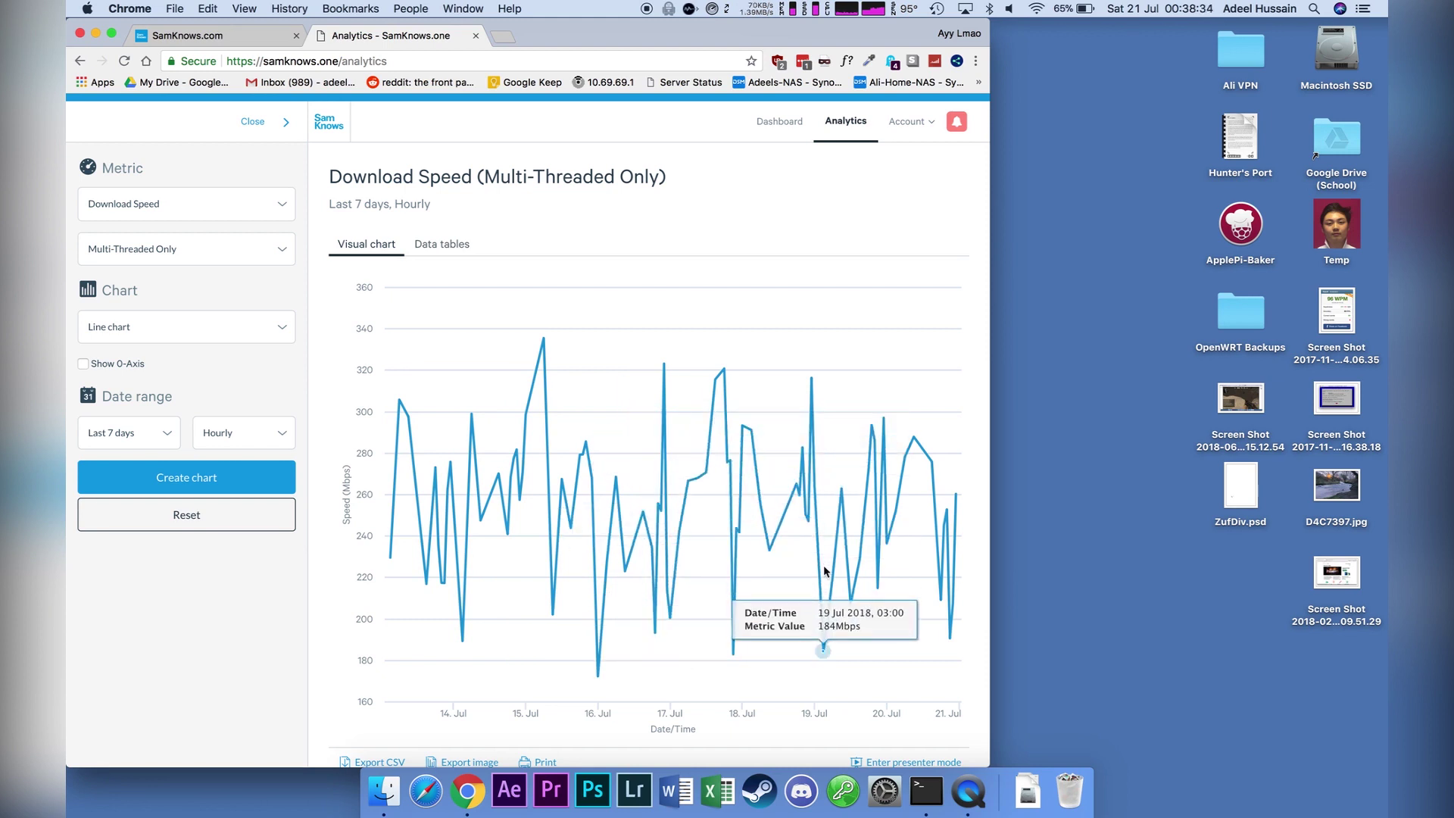
Switch the chart metric to Upload Speed, then redraw the chart for Latency.
left_click(221, 195)
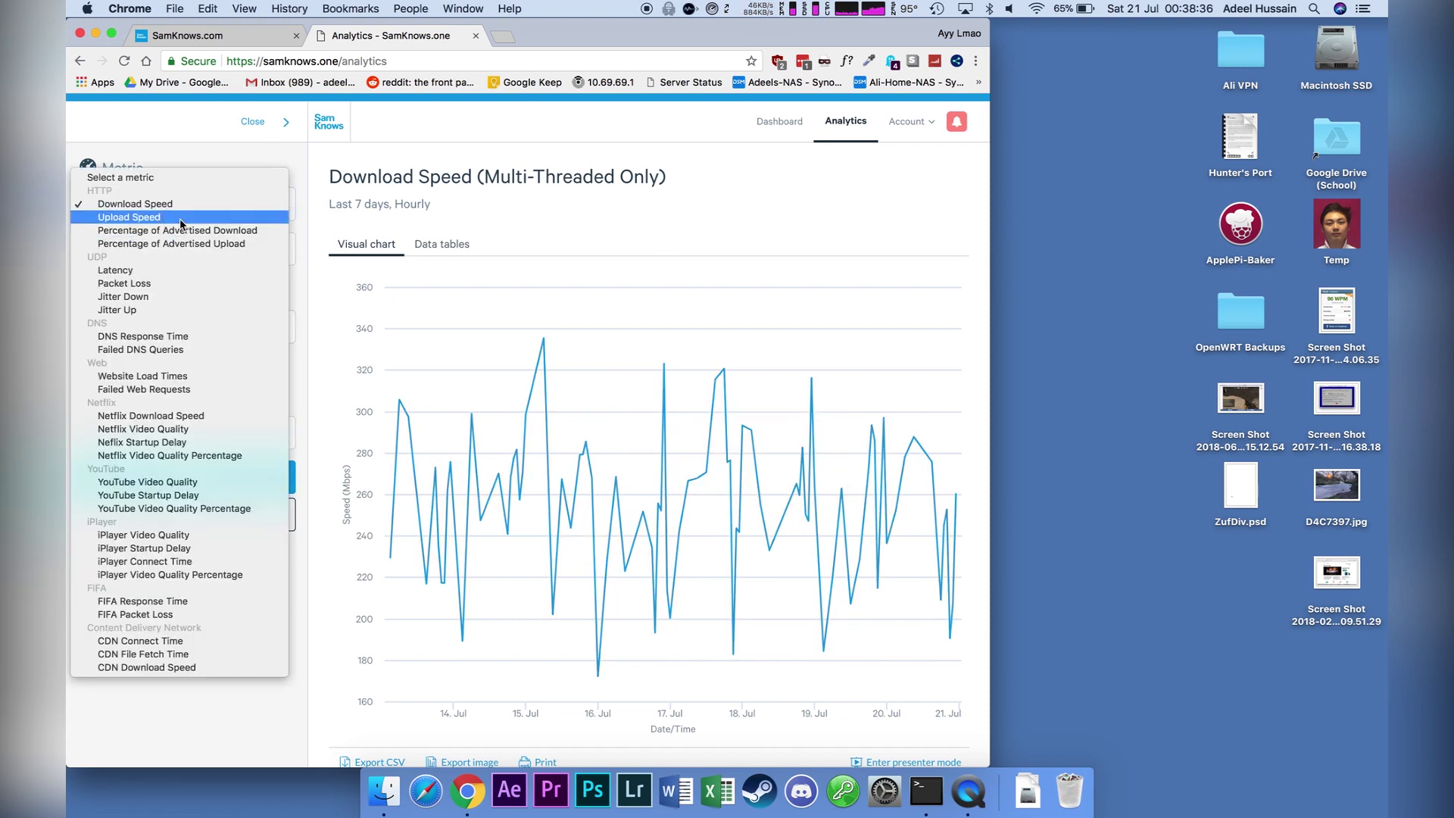
left_click(180, 218)
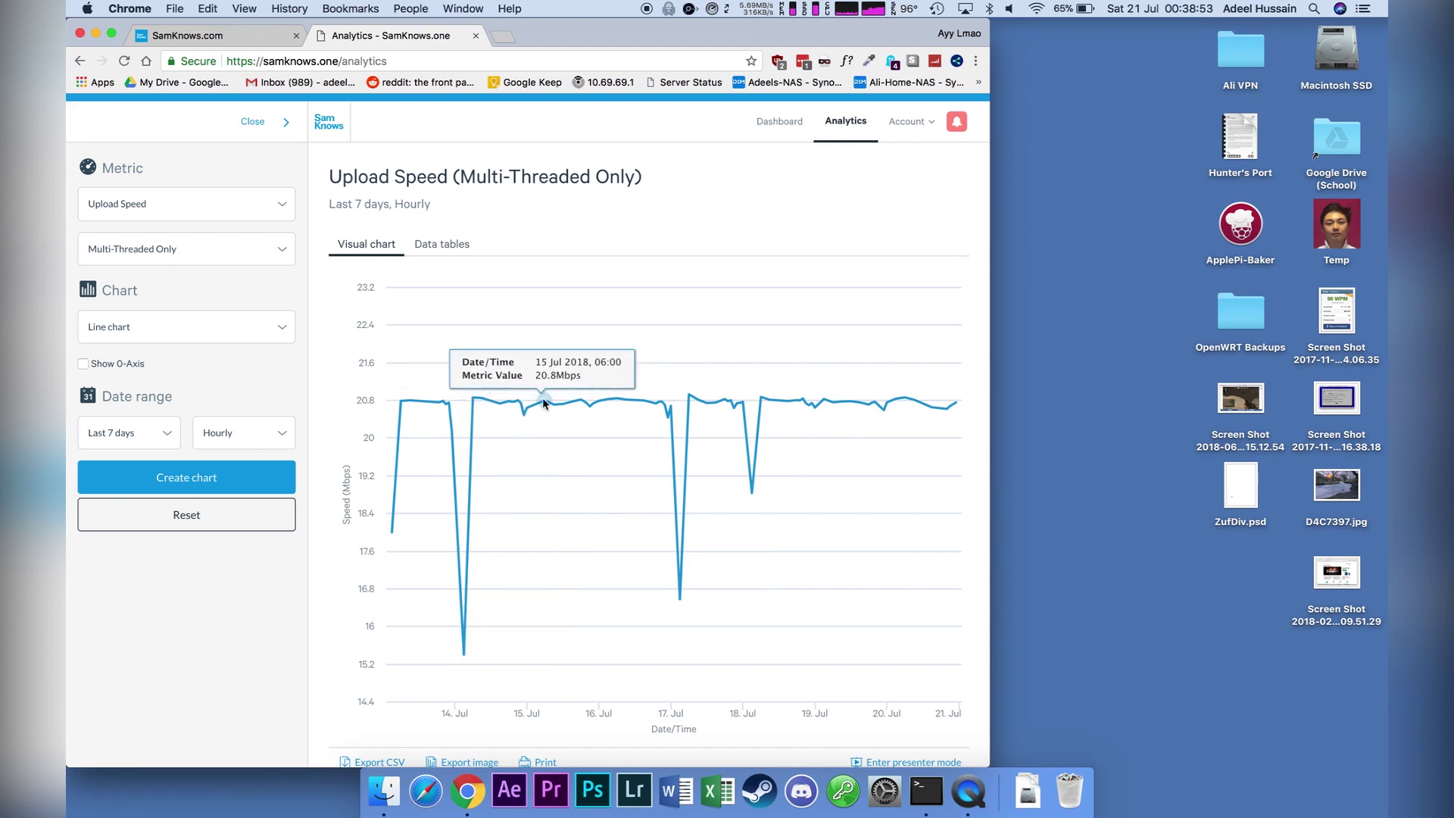
left_click(151, 248)
left_click(151, 247)
left_click(151, 204)
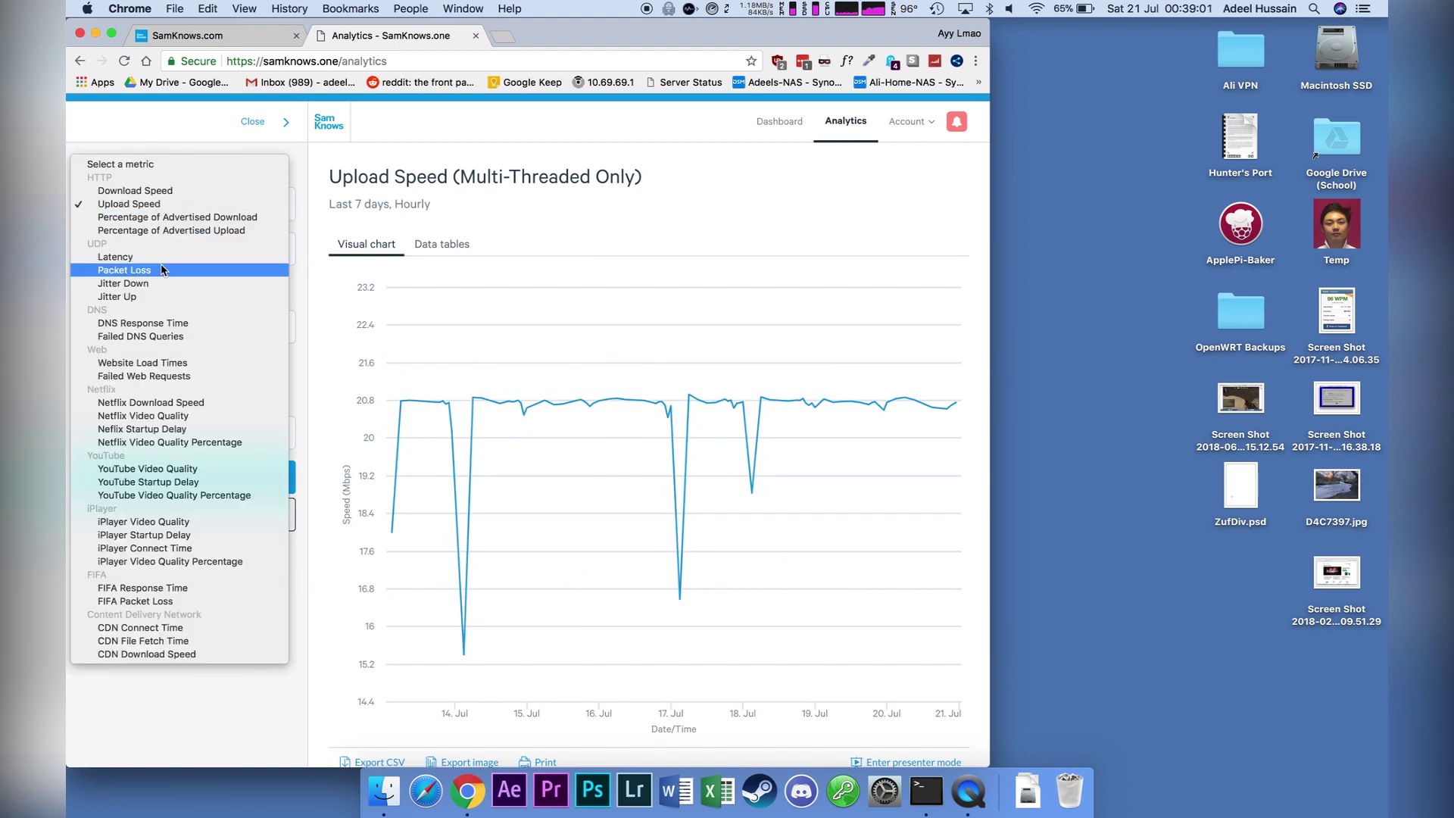
left_click(114, 257)
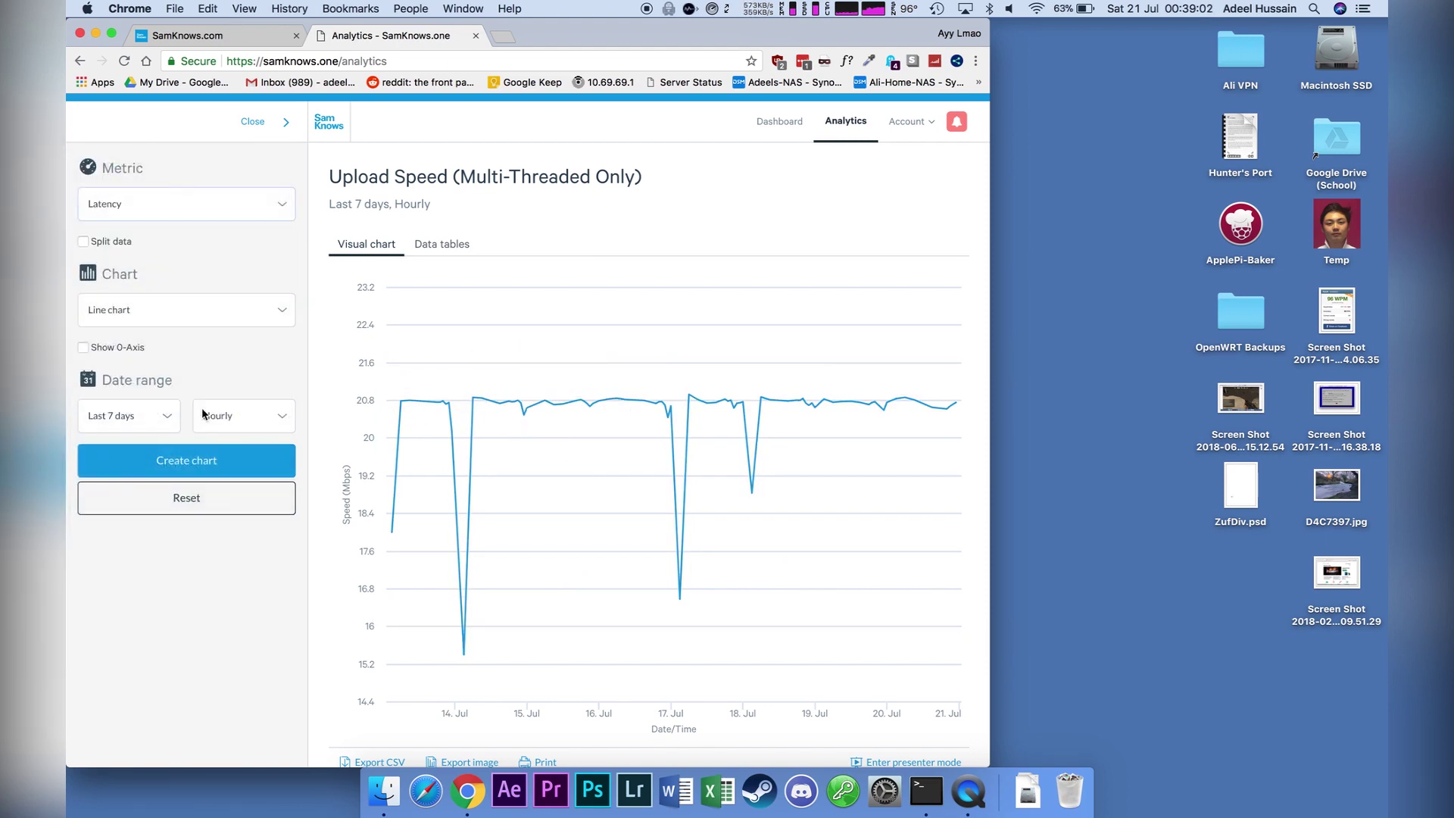
left_click(188, 463)
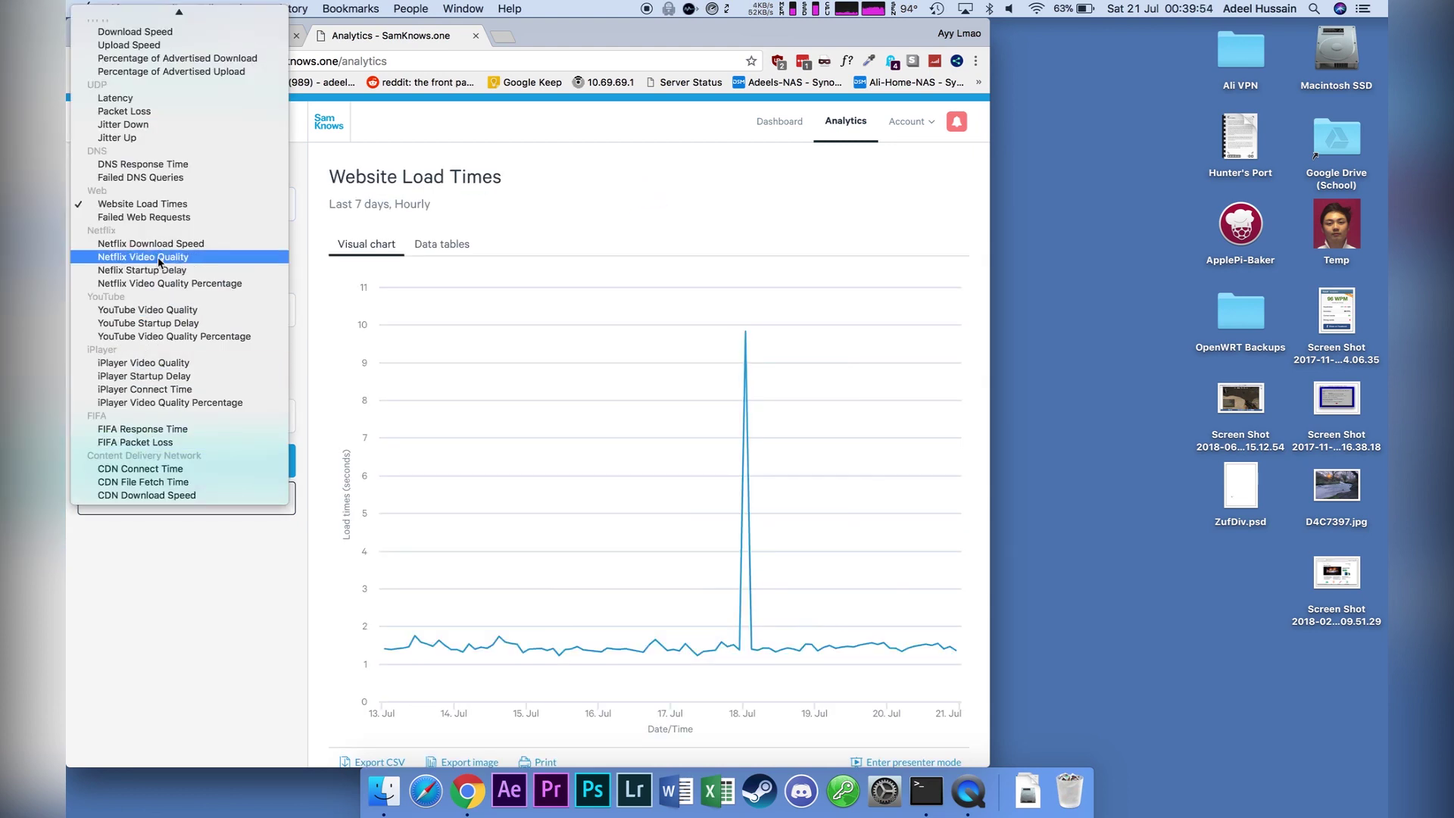
Chart Netflix Download Speed, then bring the SamKnows.com website to the front.
left_click(155, 243)
left_click(180, 443)
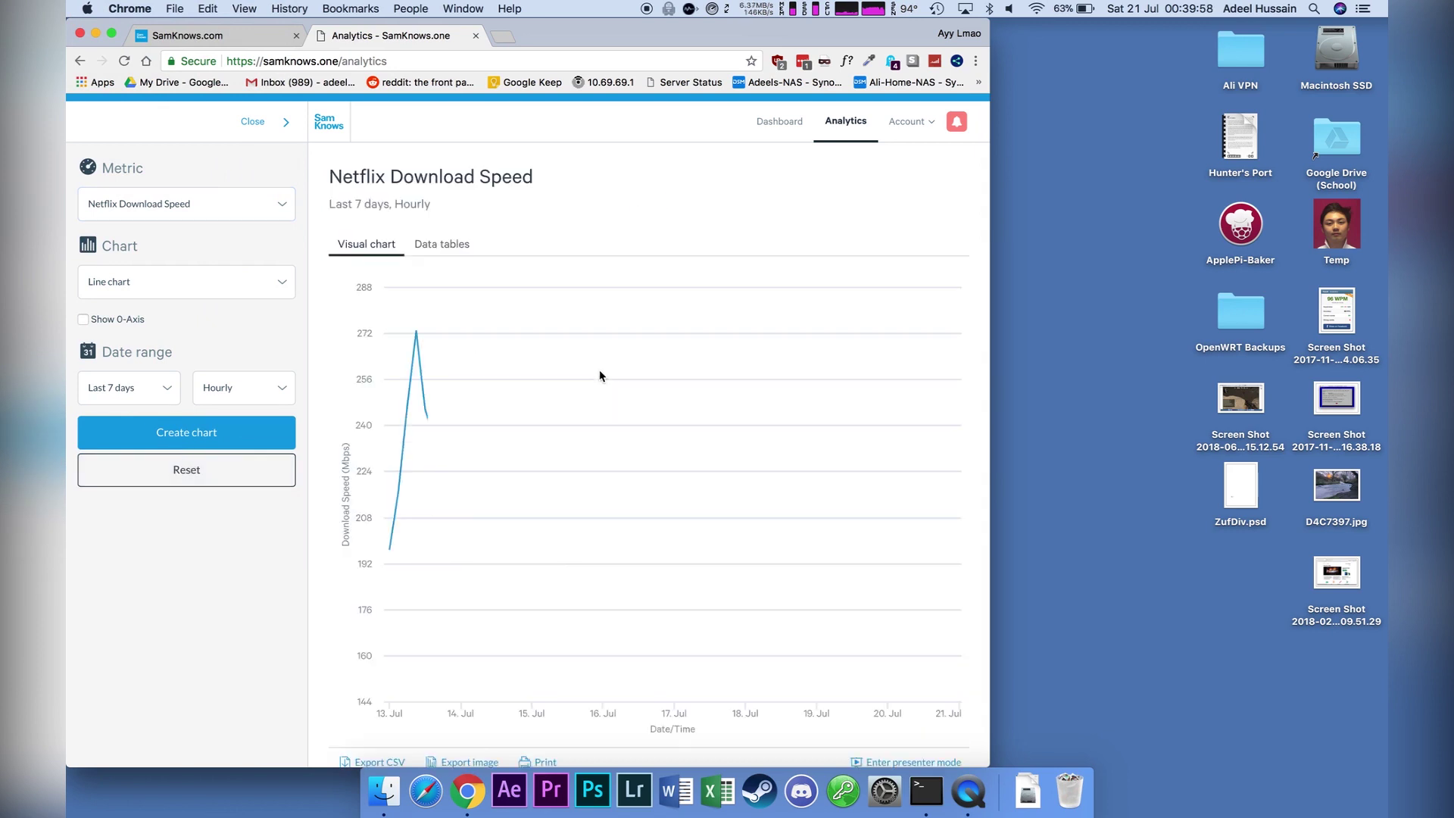
left_click(185, 35)
scroll(391, 382, "down", 15)
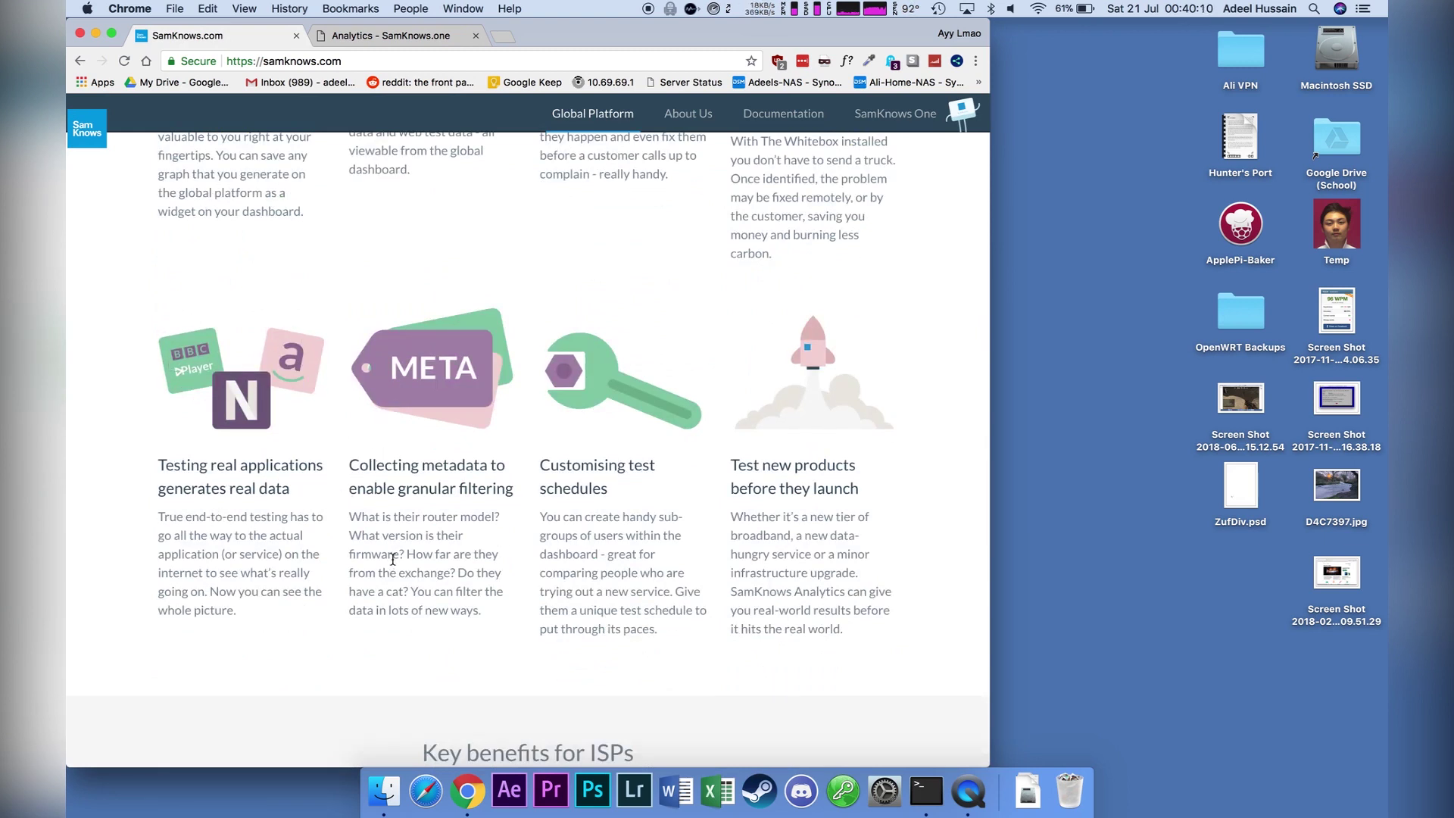
Maximize the browser and return to Analytics, now charting CDN Connect Time hourly.
scroll(394, 559, "up", 6)
double_click(410, 30)
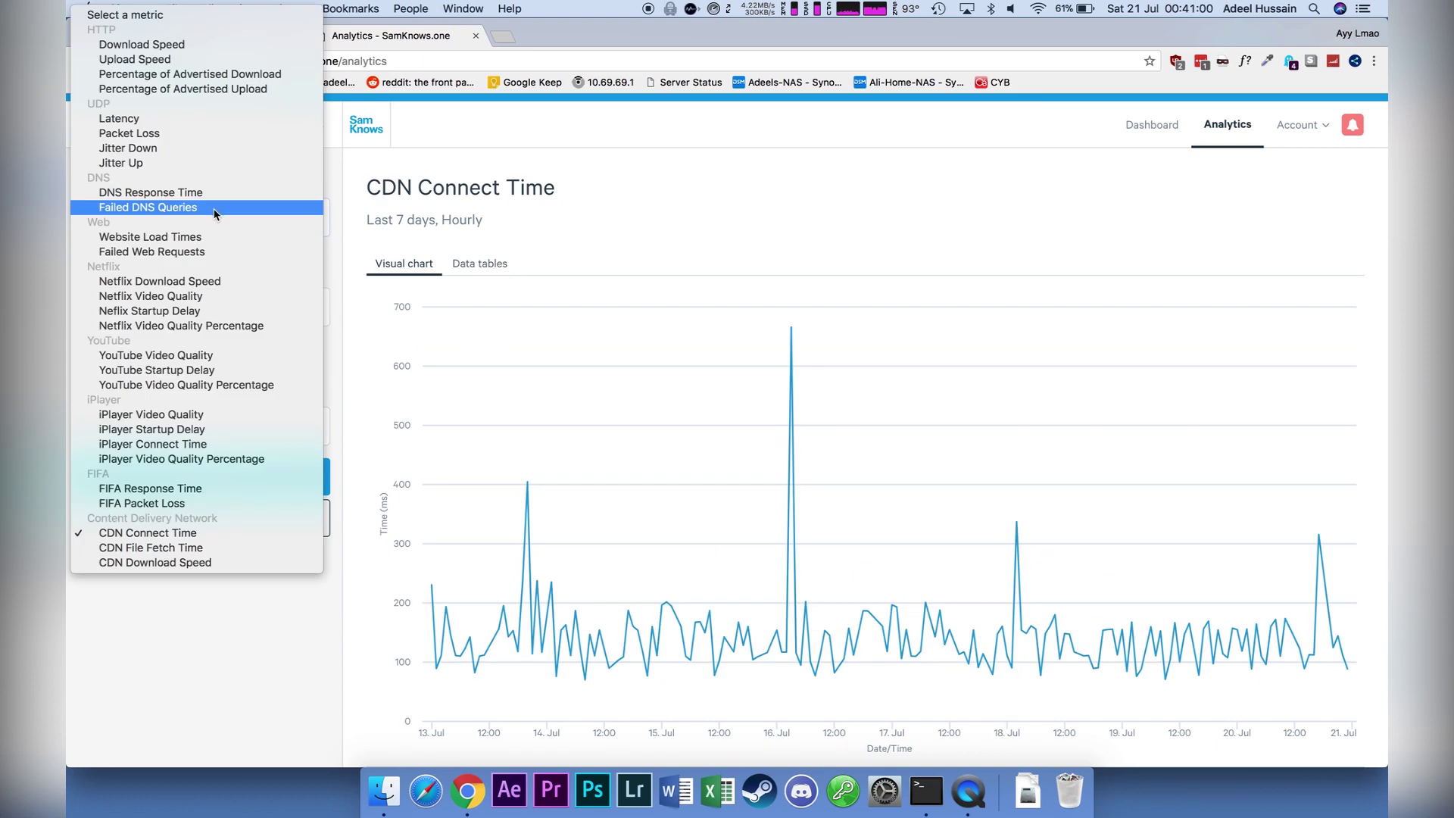
Chart DNS Response Time, then go to the Dashboard overview of daily results.
left_click(191, 200)
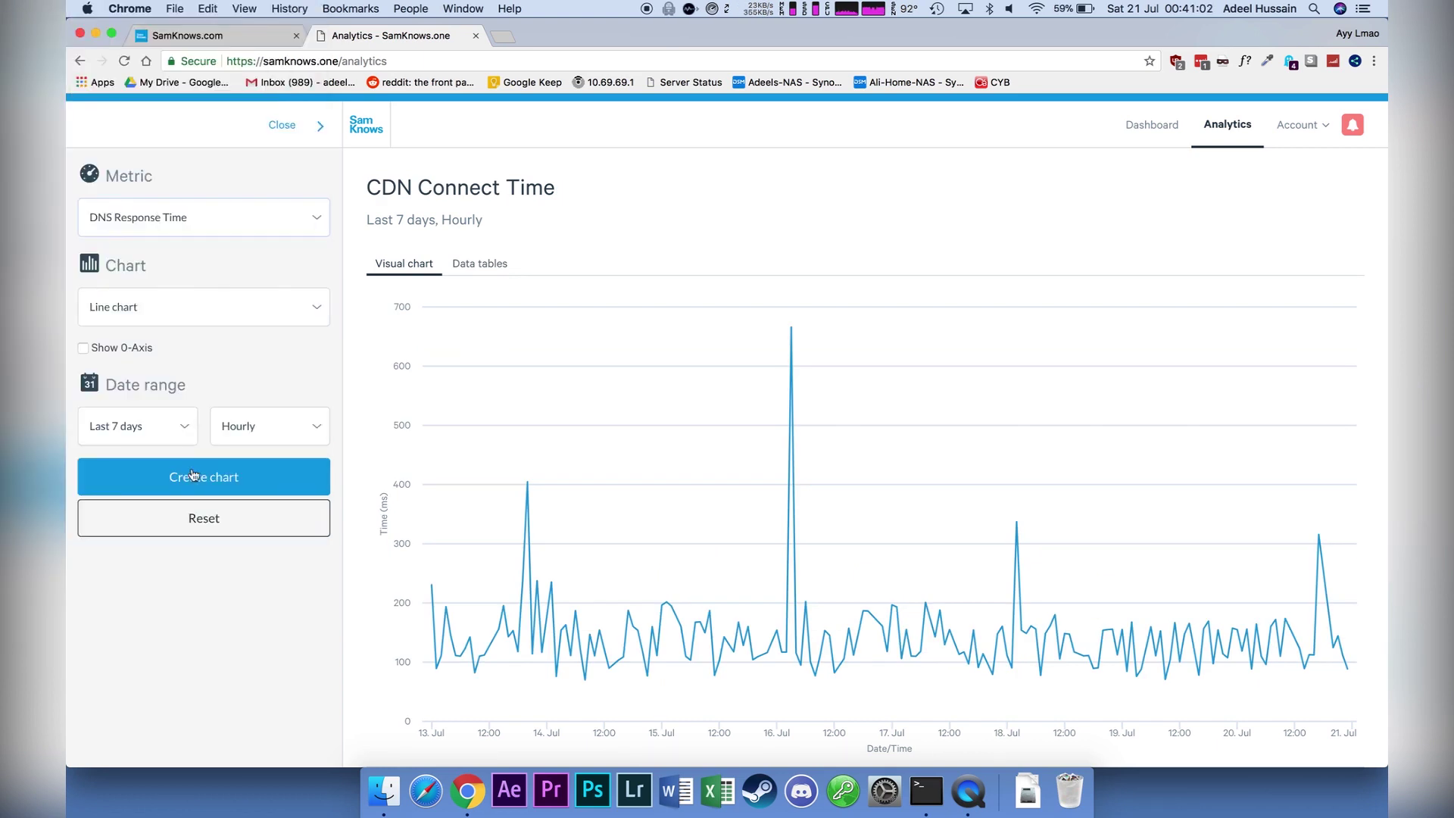
left_click(183, 493)
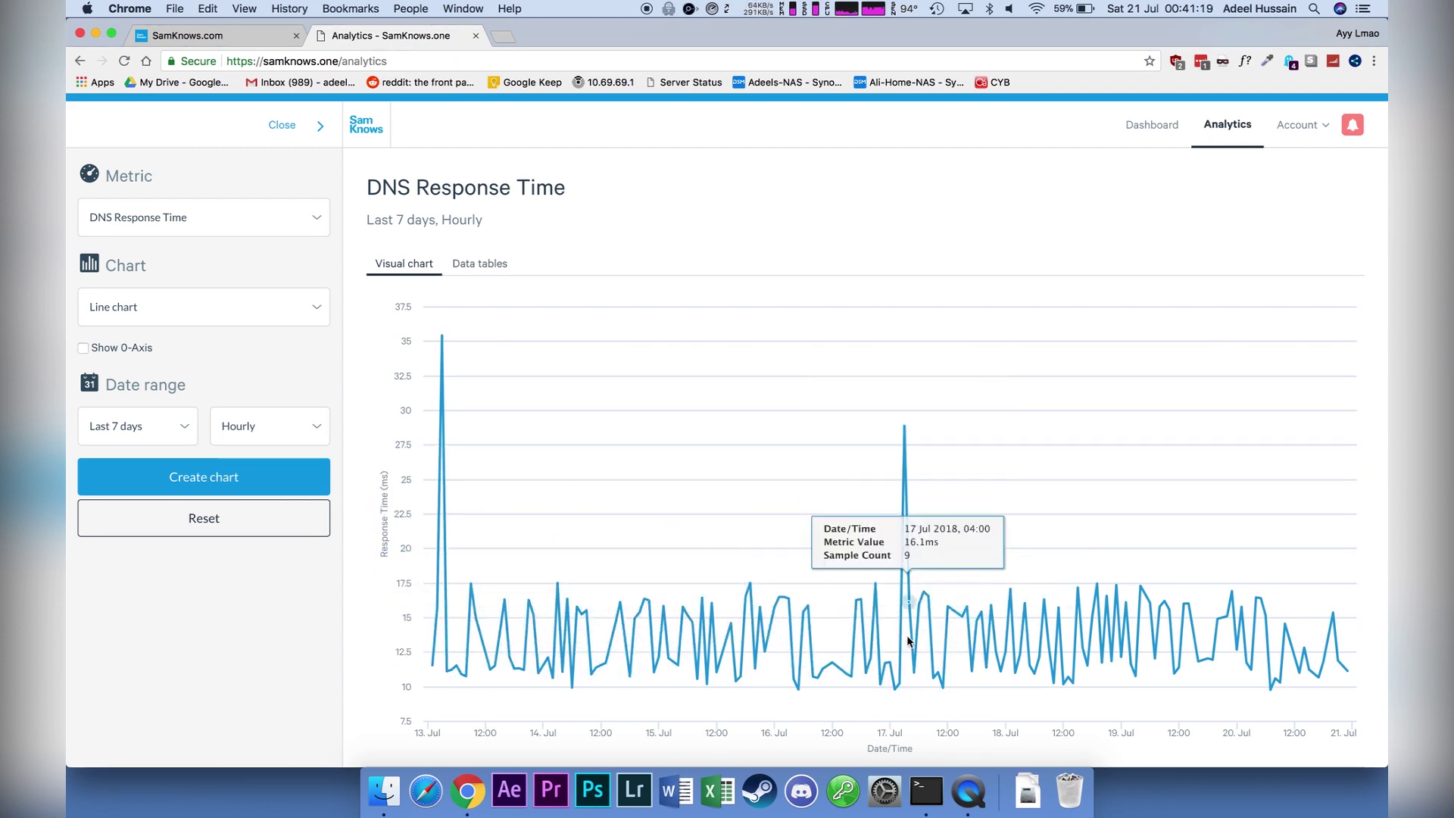
scroll(203, 659, "up", 1)
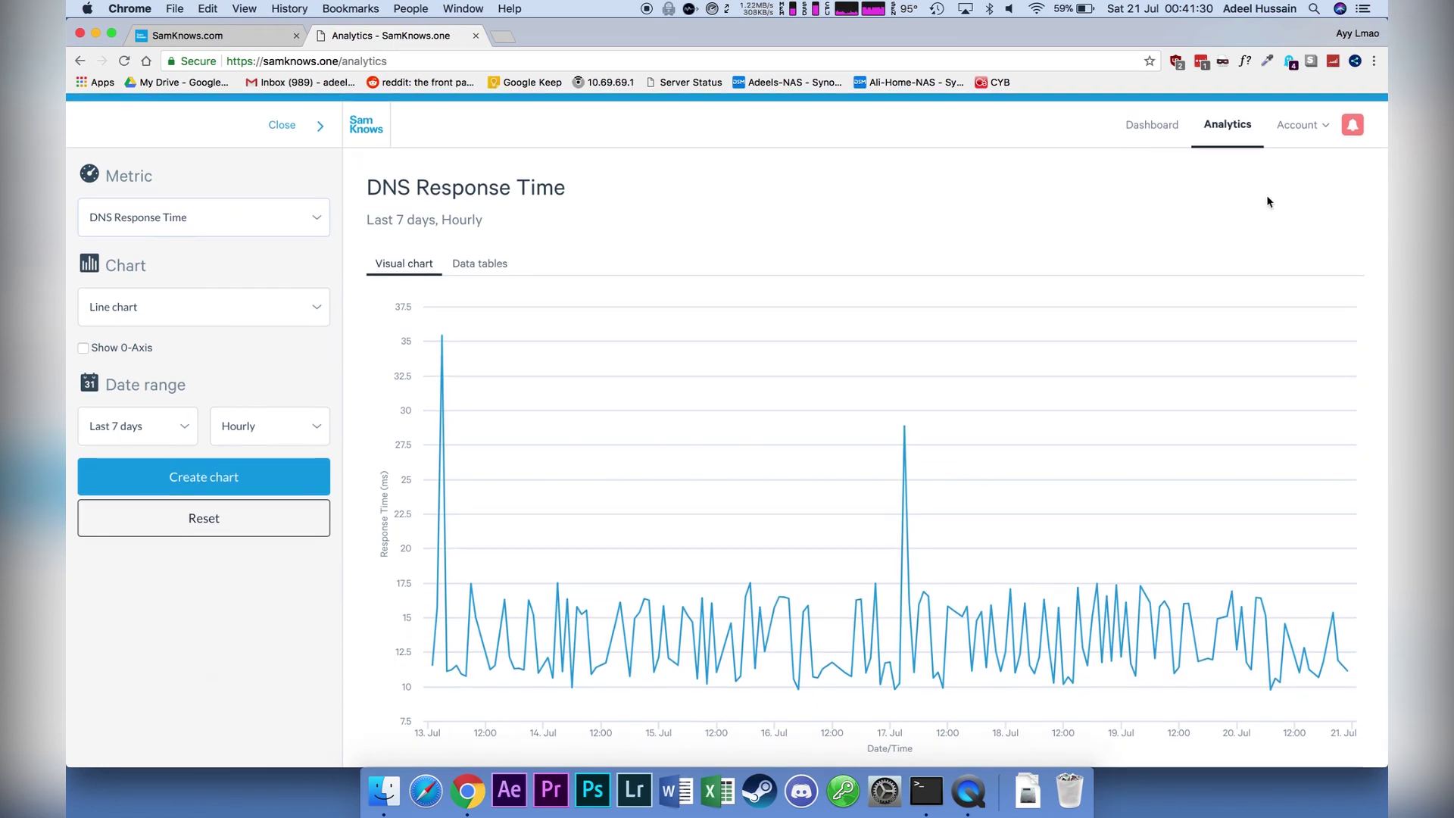
left_click(1156, 127)
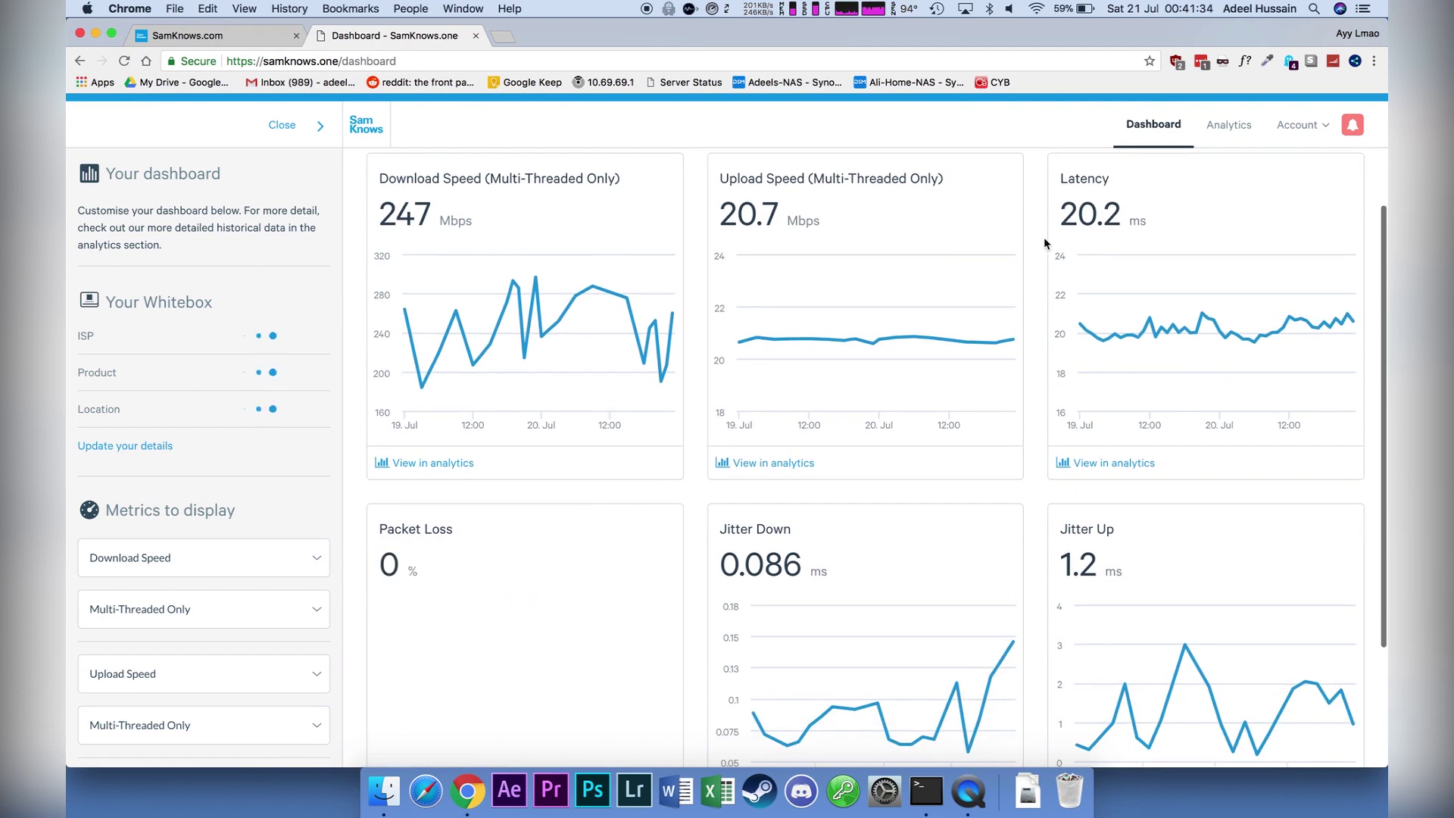
scroll(858, 260, "down", 2)
scroll(415, 219, "up", 2)
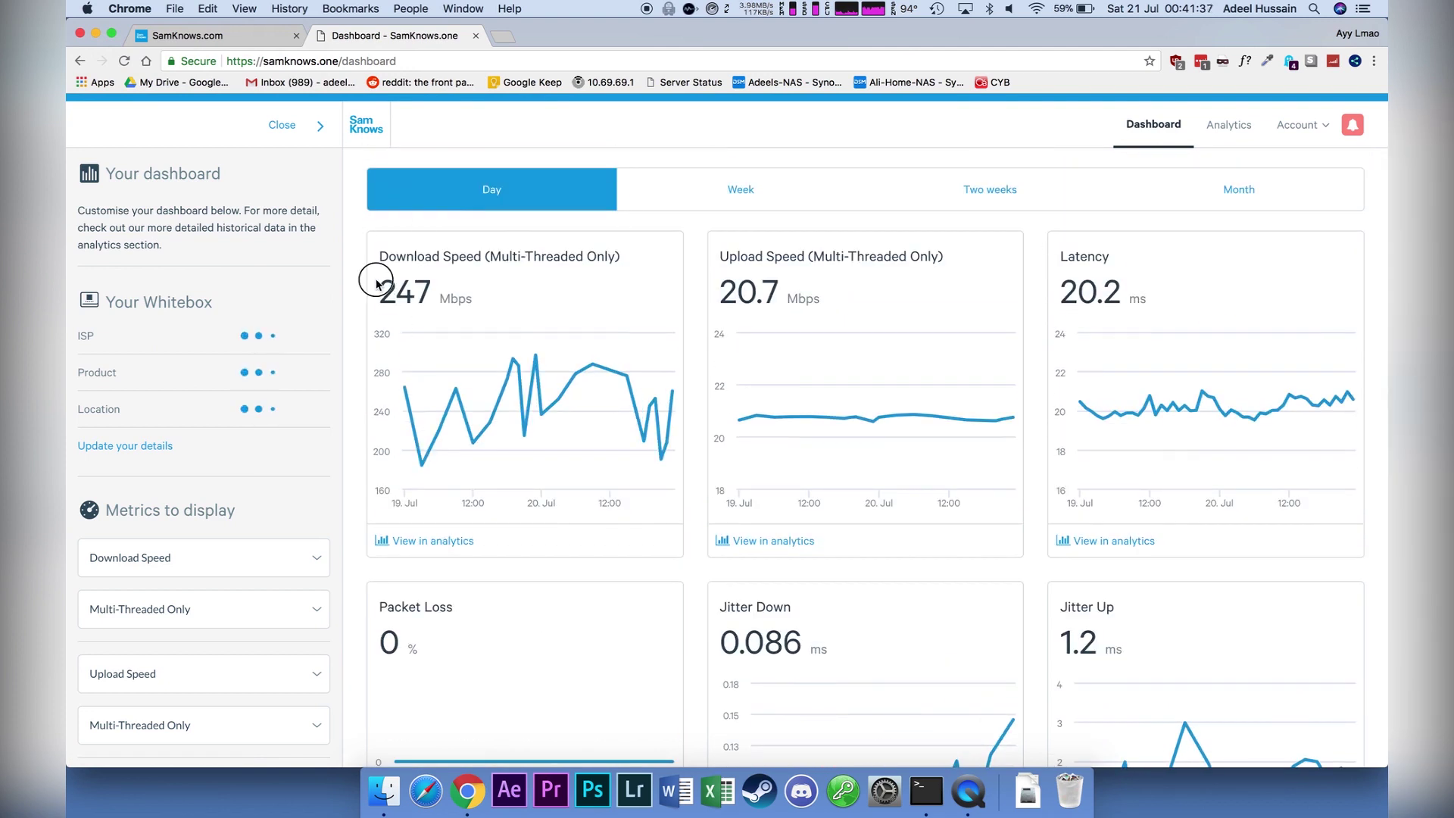
left_click_drag(377, 284, 416, 279)
scroll(848, 731, "down", 4)
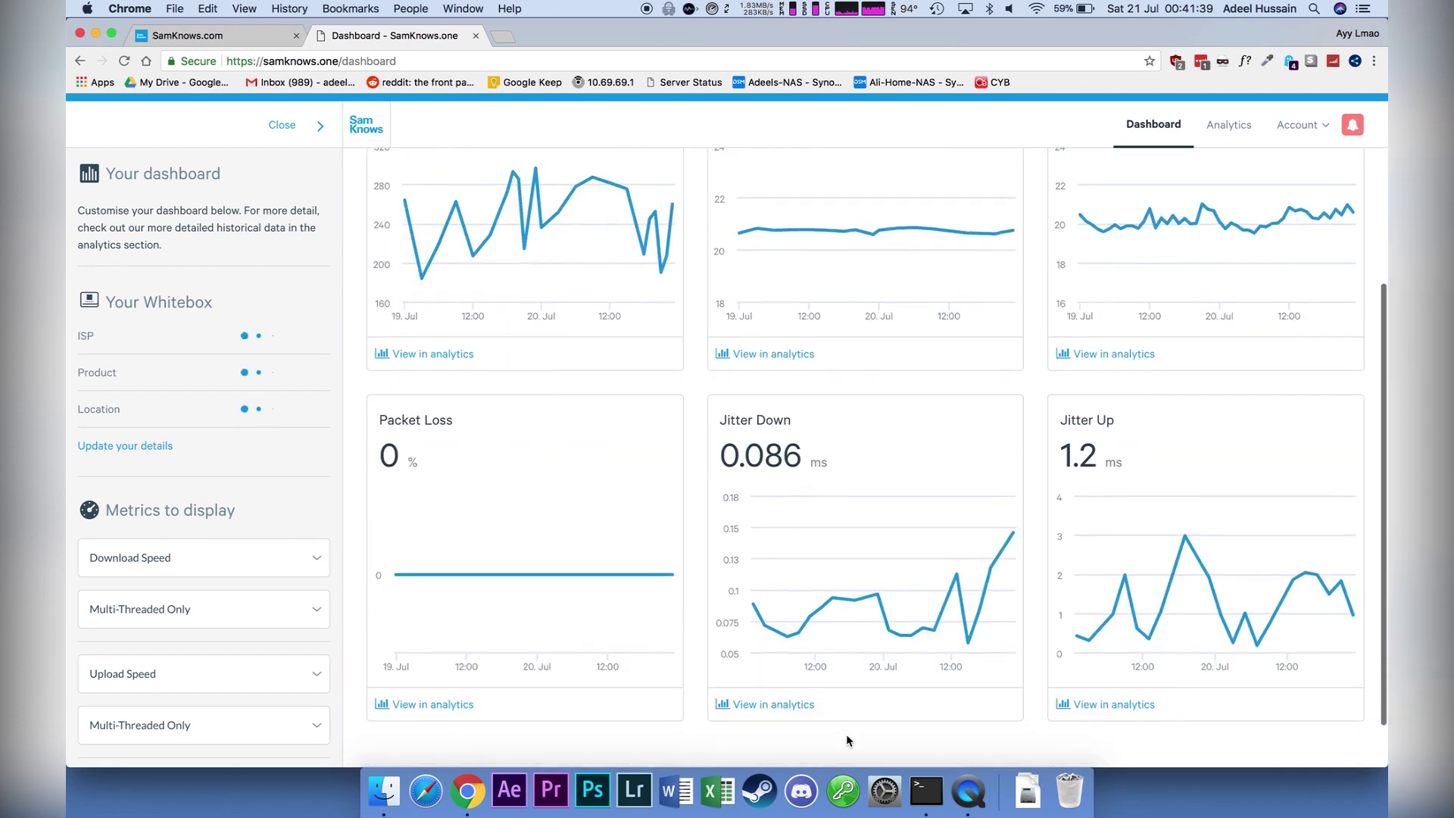
scroll(853, 724, "up", 5)
left_click(391, 569)
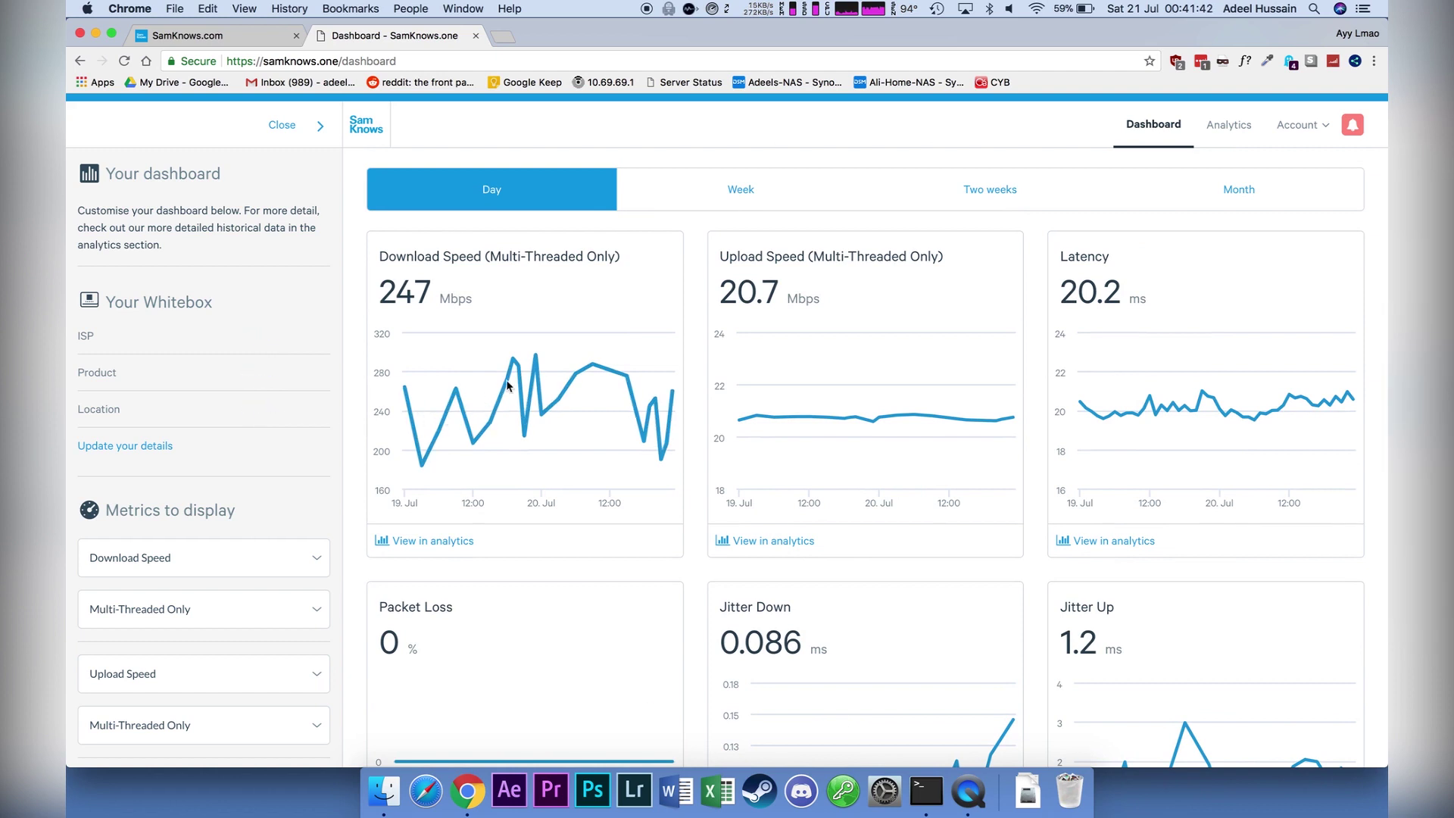
scroll(69, 369, "down", 1)
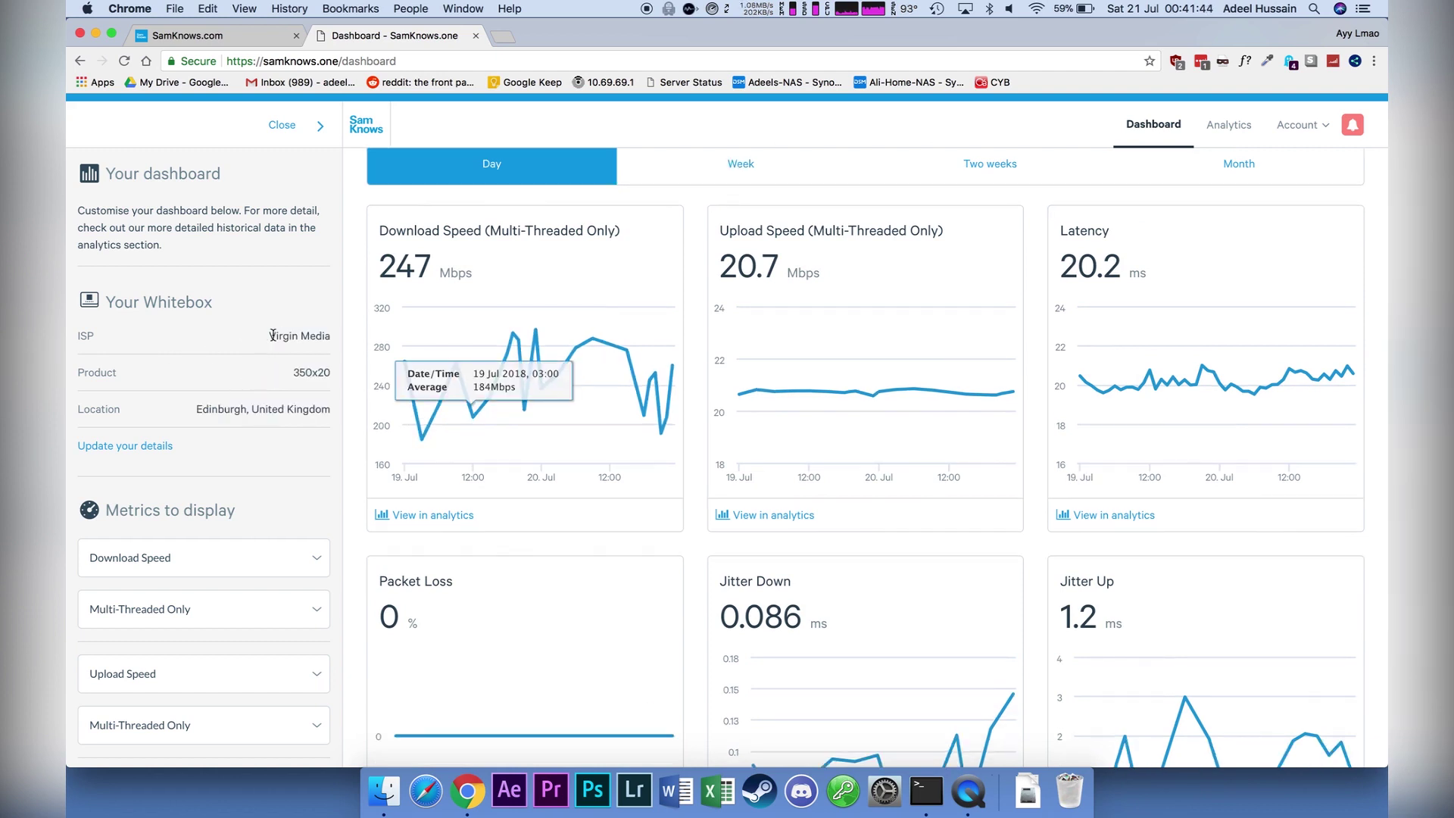
left_click_drag(271, 336, 321, 372)
left_click(301, 370)
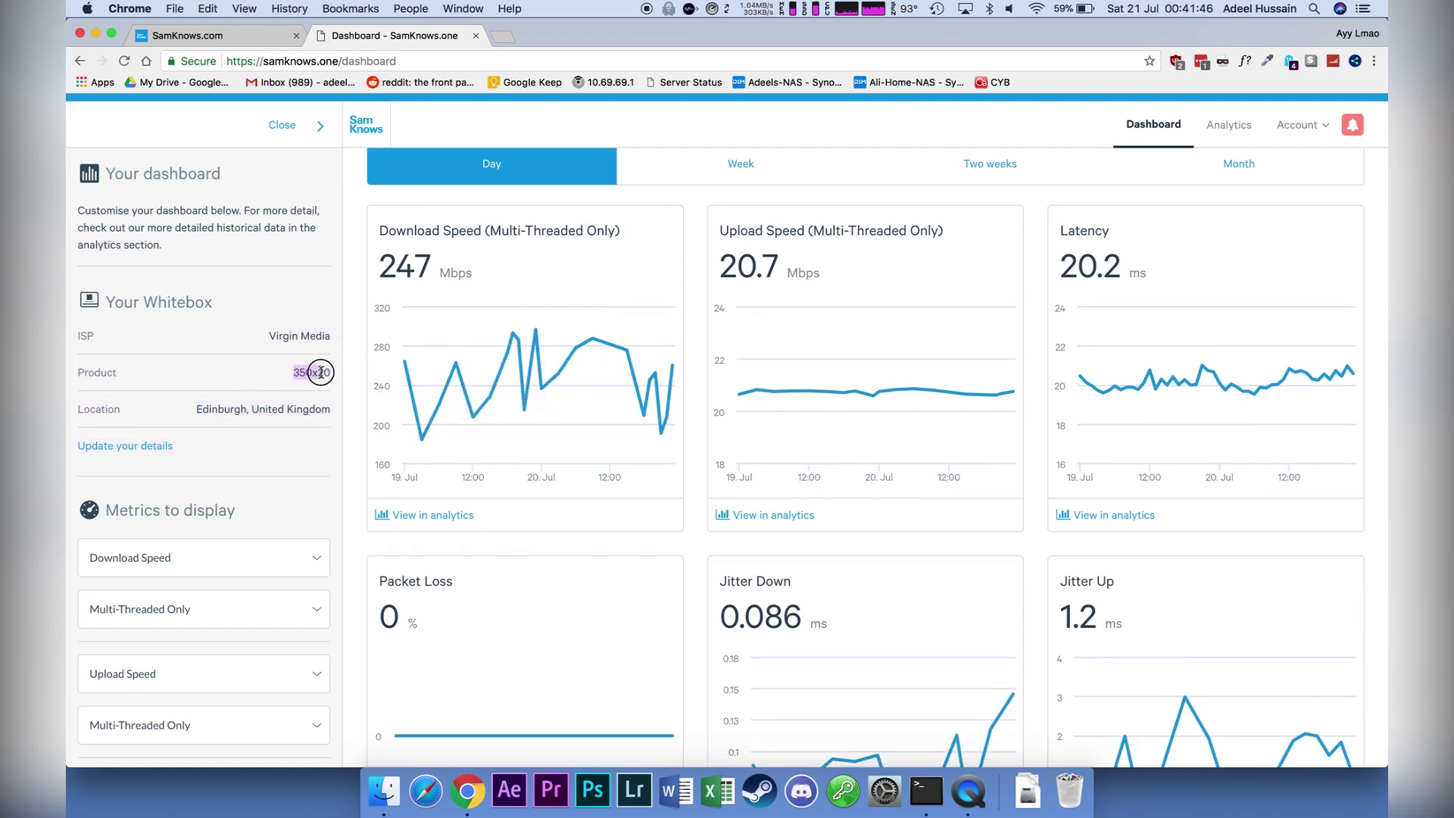
left_click(321, 372)
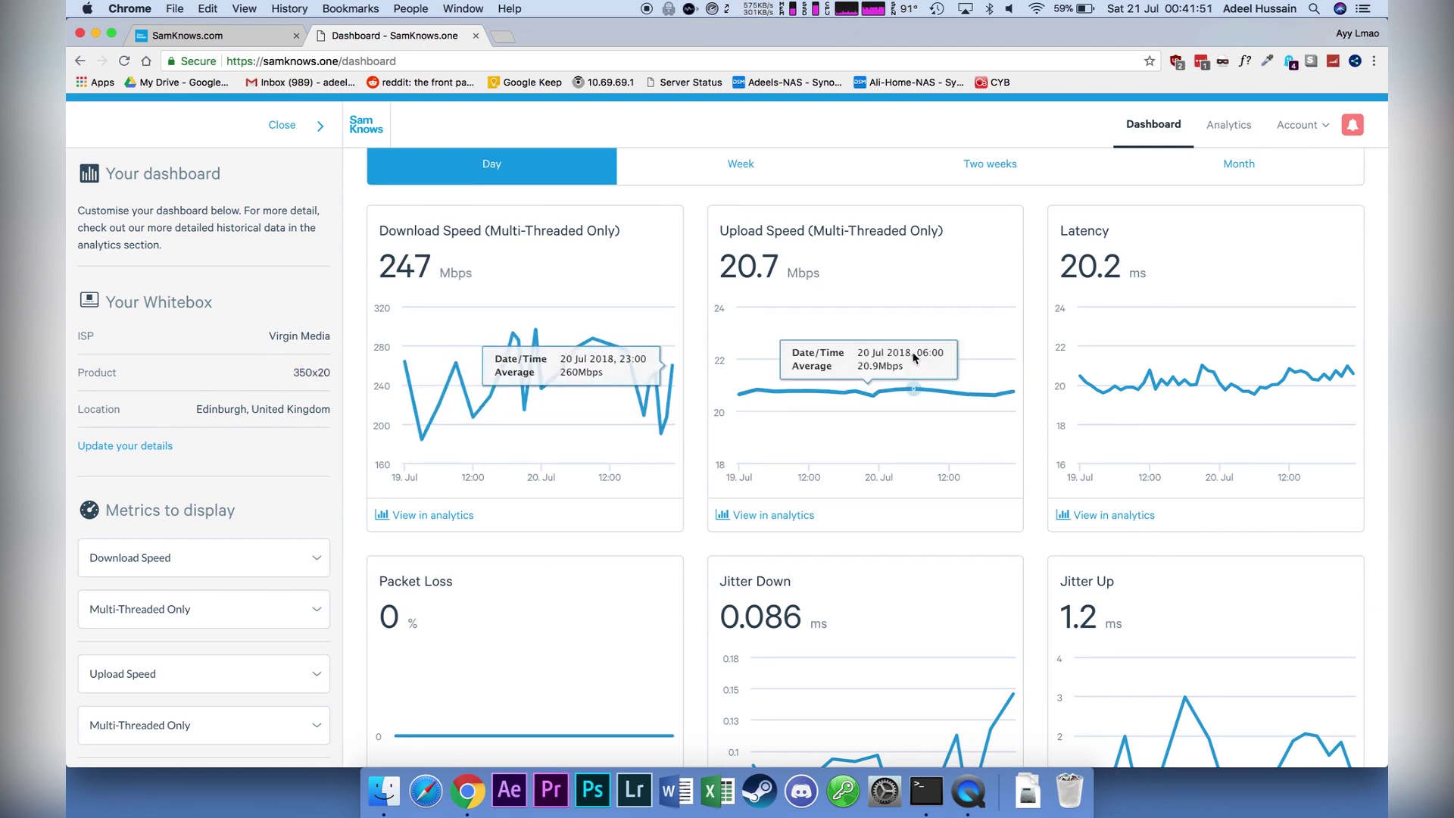
scroll(871, 356, "down", 5)
scroll(913, 358, "down", 1)
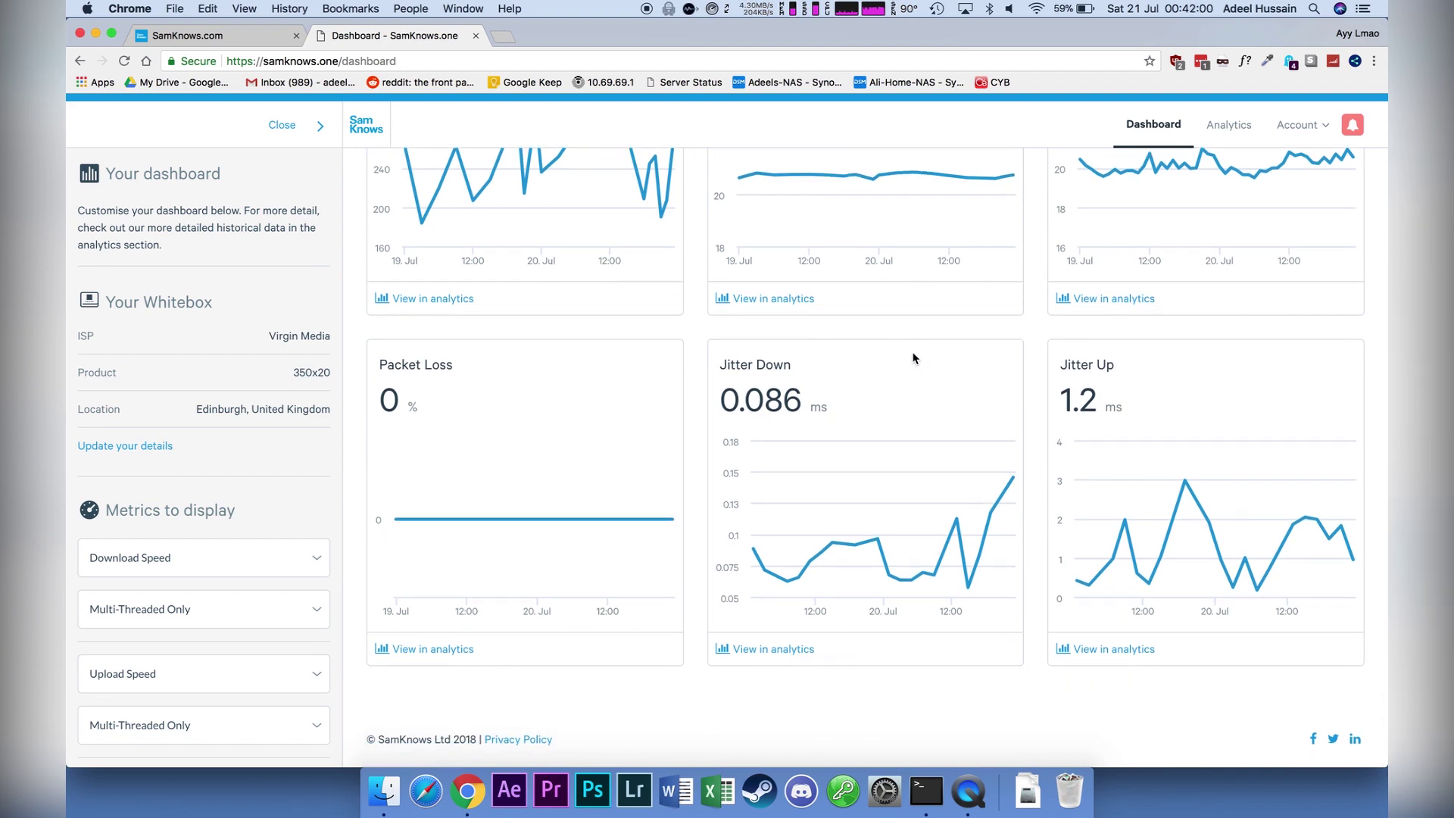
scroll(919, 353, "up", 6)
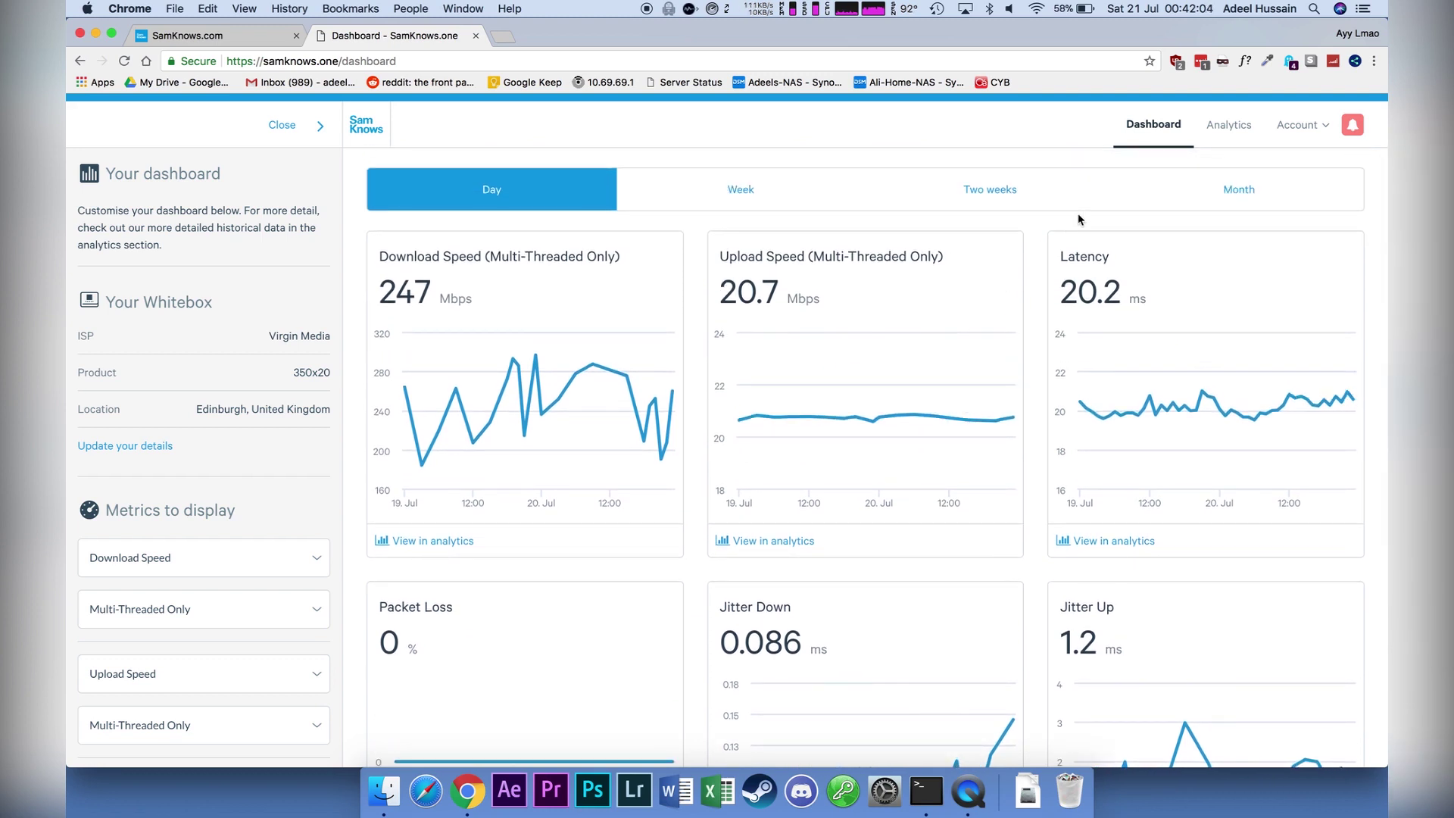
scroll(1078, 214, "down", 5)
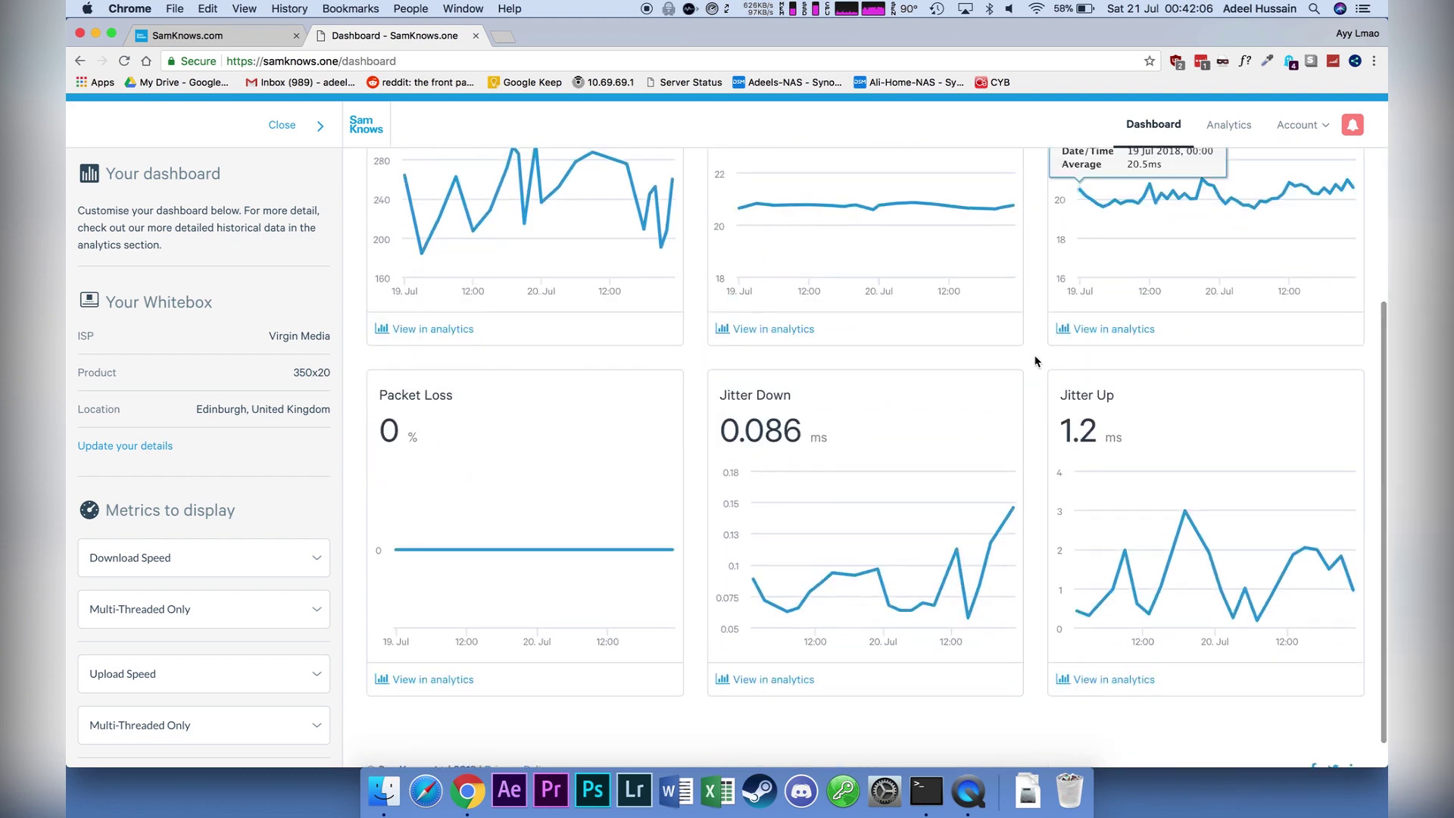
scroll(1035, 362, "up", 3)
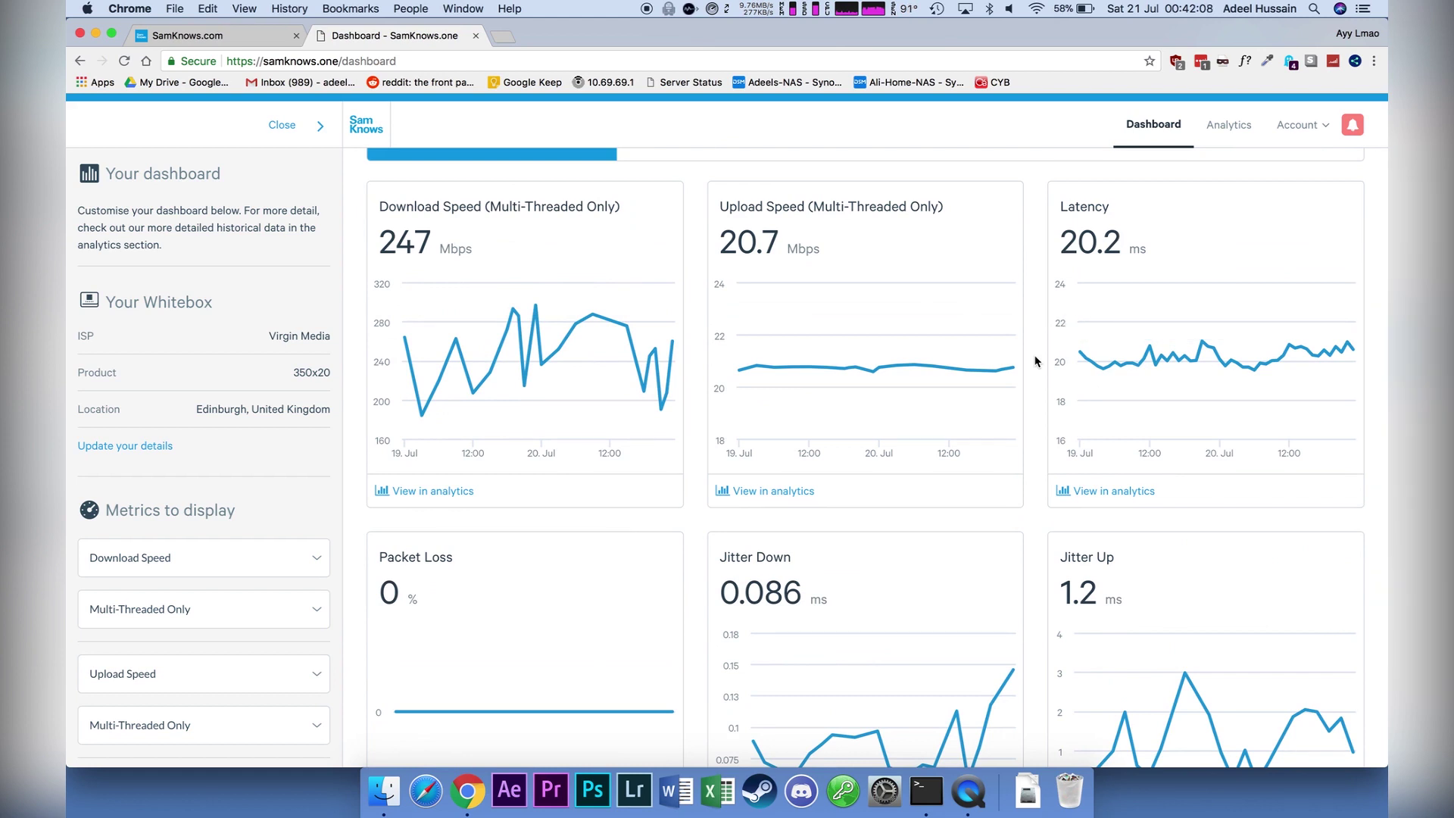